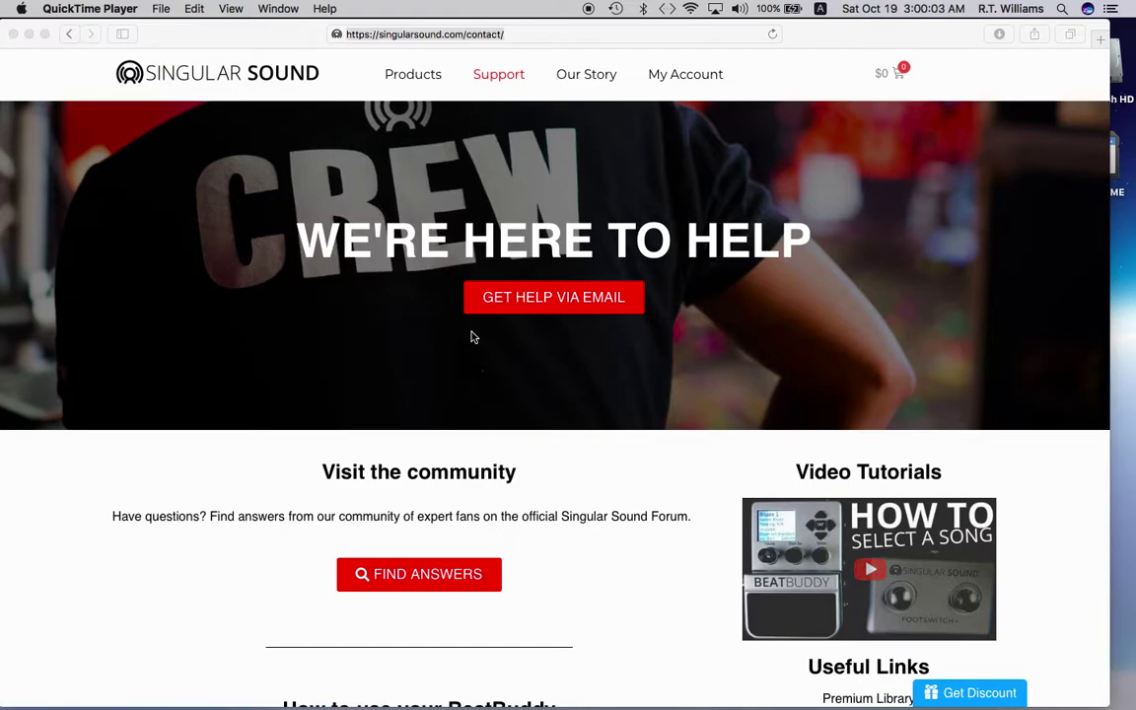
- Bring the Singular Sound page forward and scroll to the downloads with firmware, Manager and SD Card Backup
left_click(546, 38)
scroll(523, 105, "down", 10)
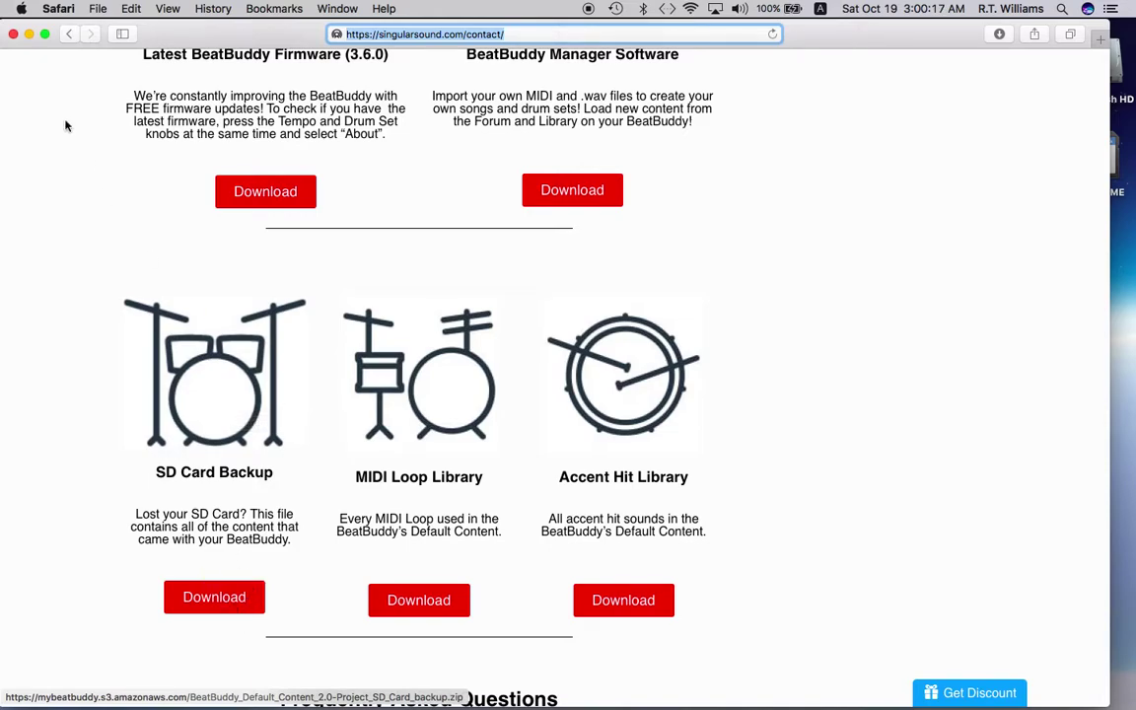
- Copy everything in Downloads/BeatBuddy_Default_Content_2 onto the NO NAME SD card
left_click(12, 35)
double_click(1085, 407)
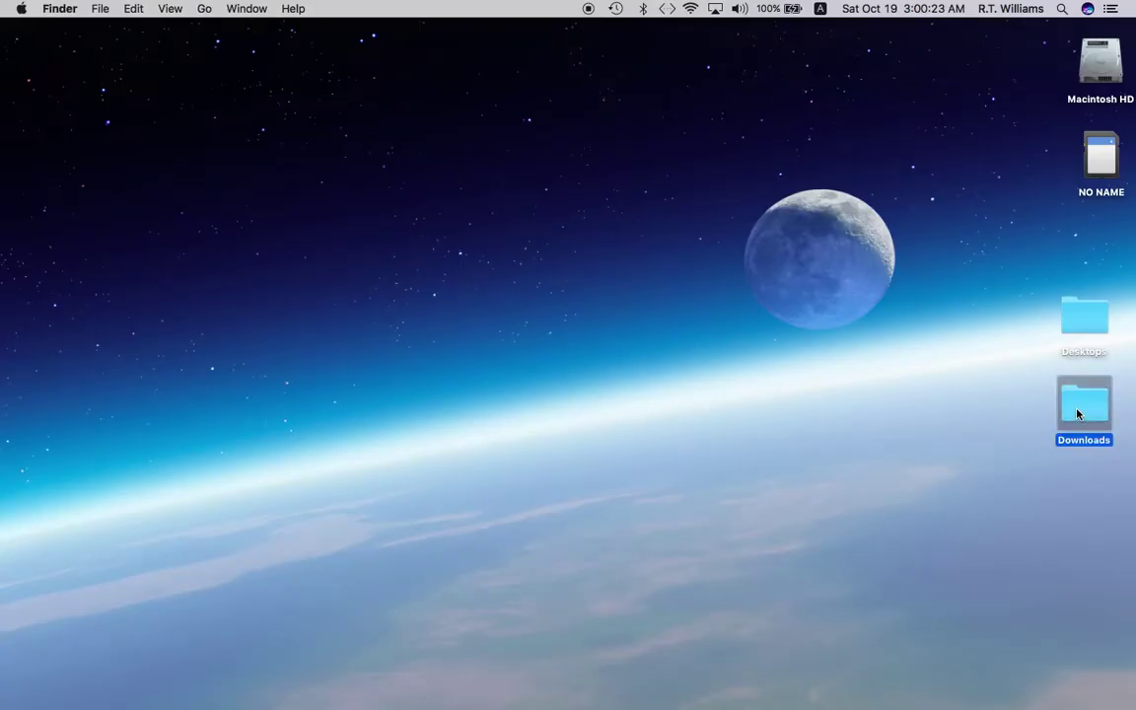
double_click(415, 183)
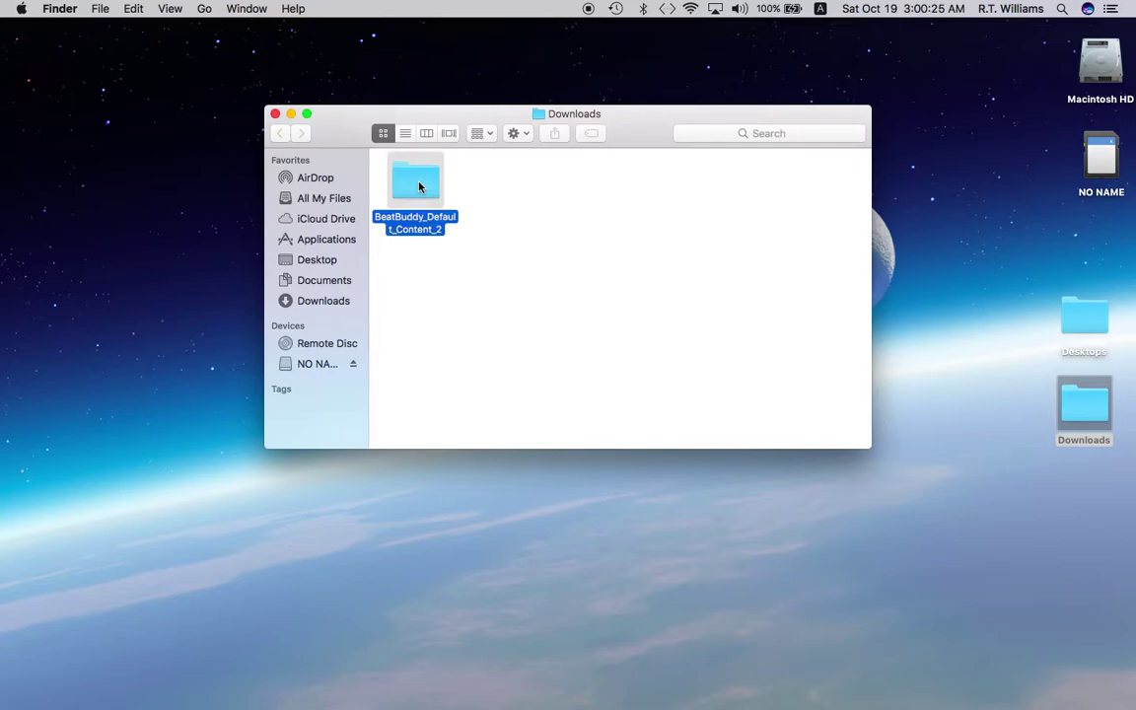
left_click_drag(726, 316, 399, 135)
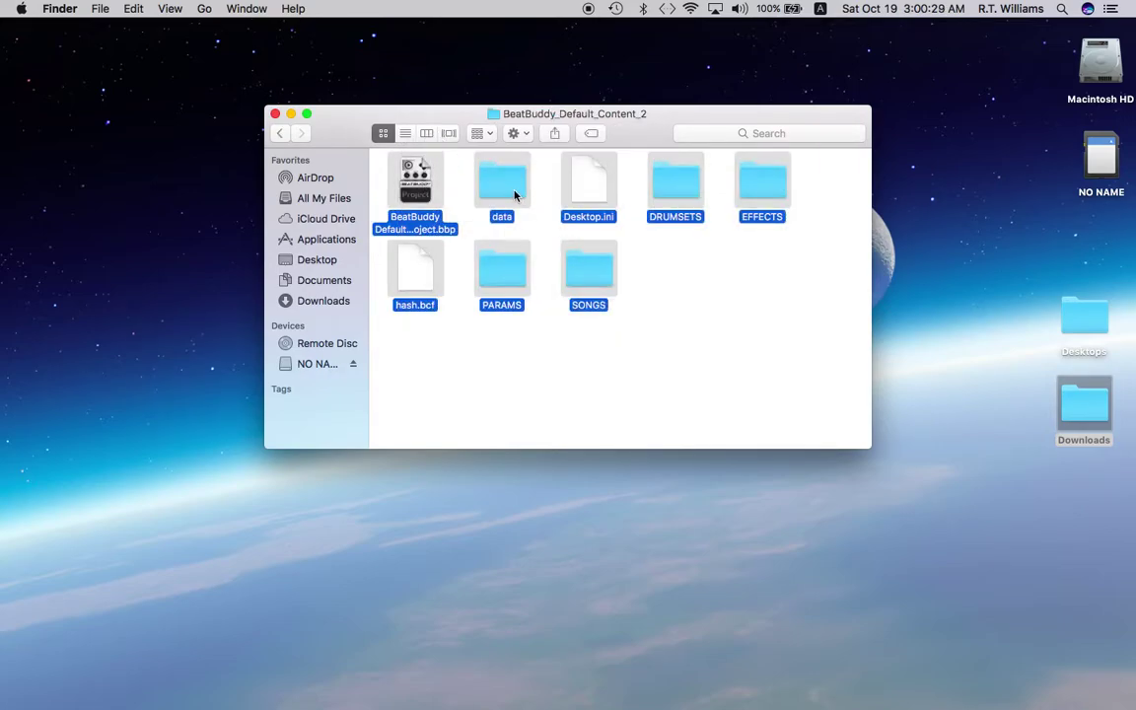
left_click_drag(493, 182, 1103, 155)
- Launch BBManager from a Spotlight search for 'bb' and dismiss the invalid project location alert
left_click(1063, 9)
type("qu")
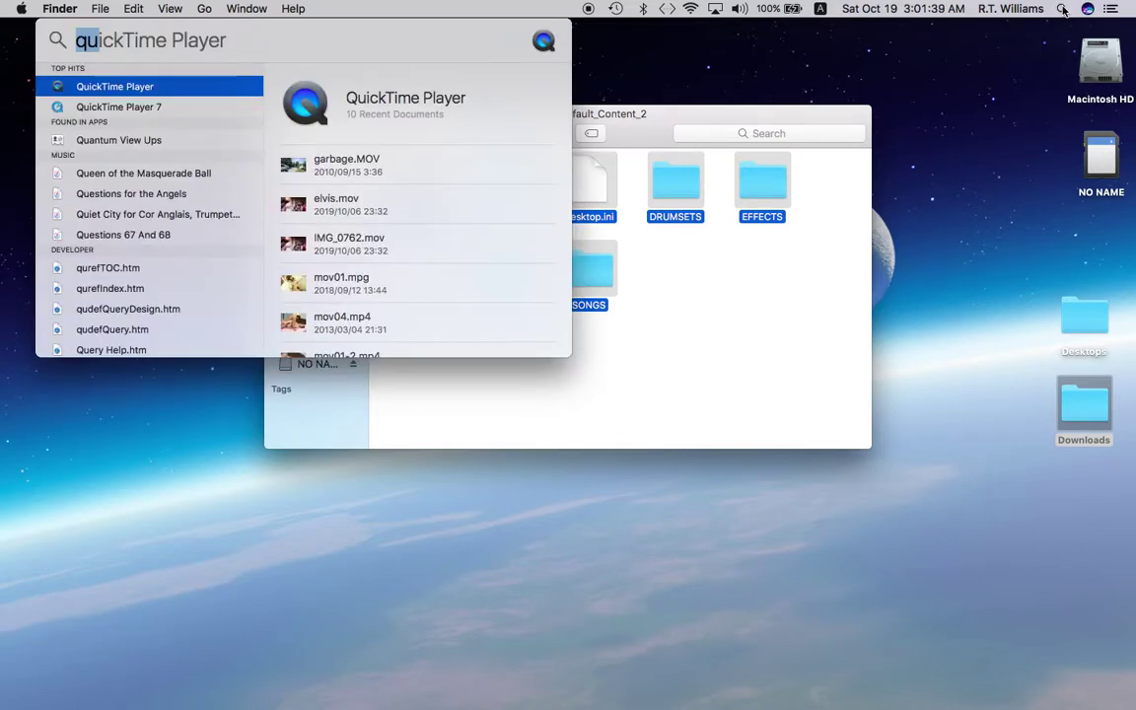
type("bb")
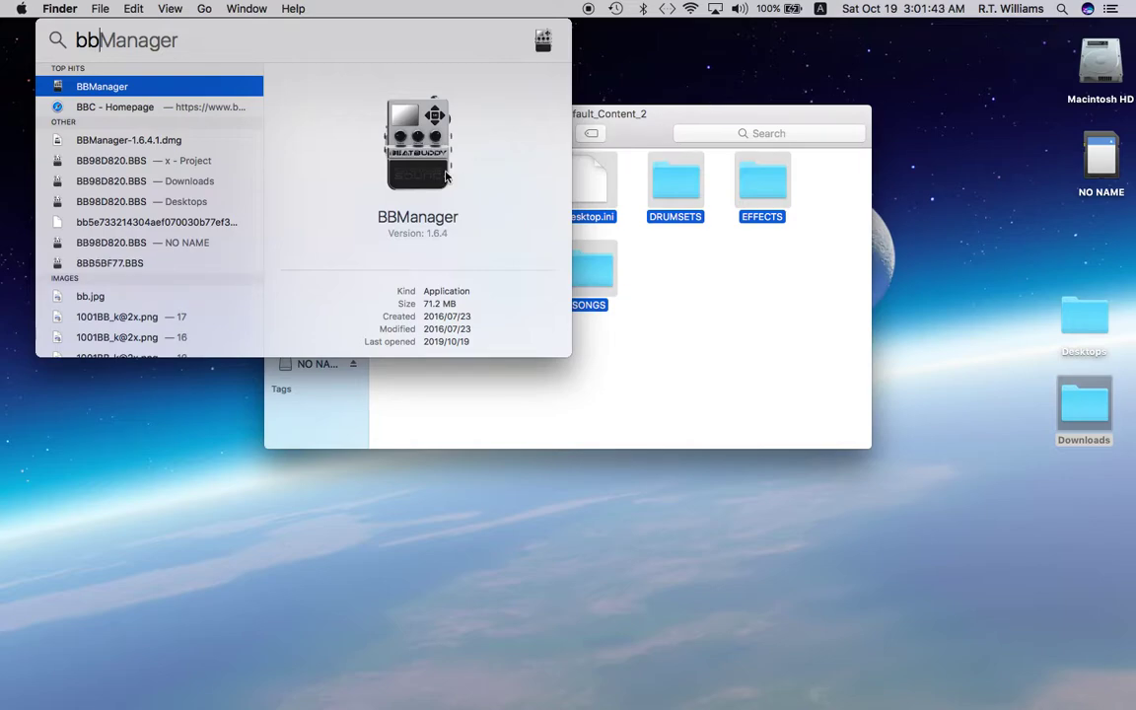
double_click(234, 96)
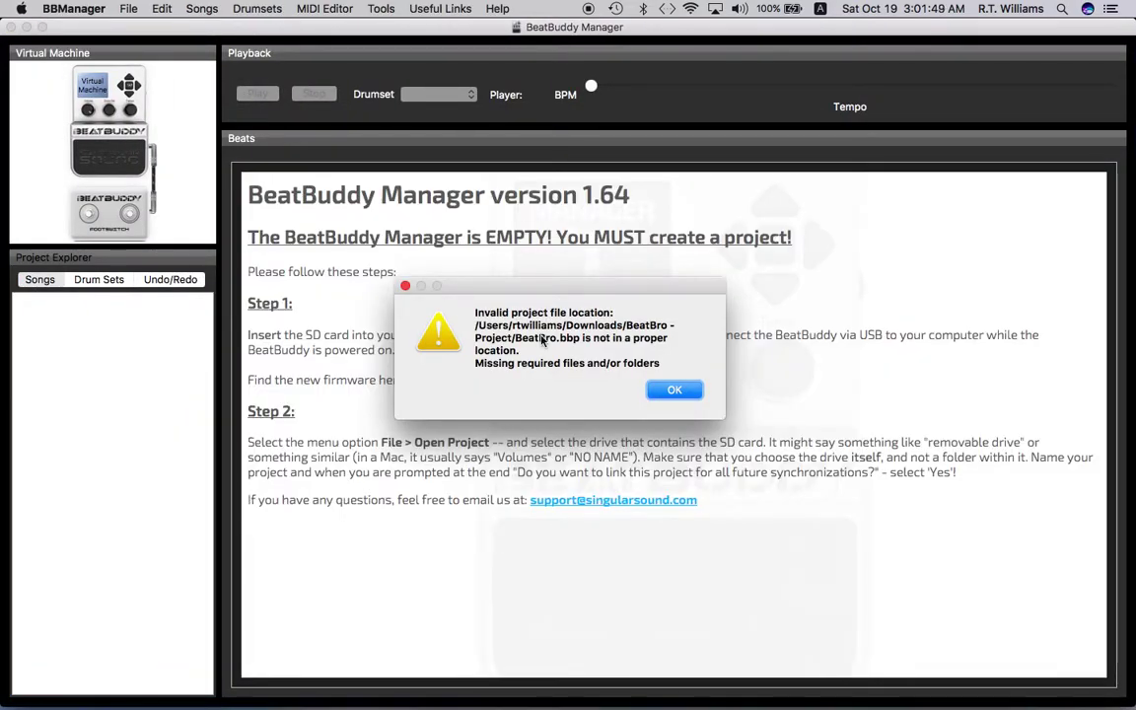
left_click(676, 392)
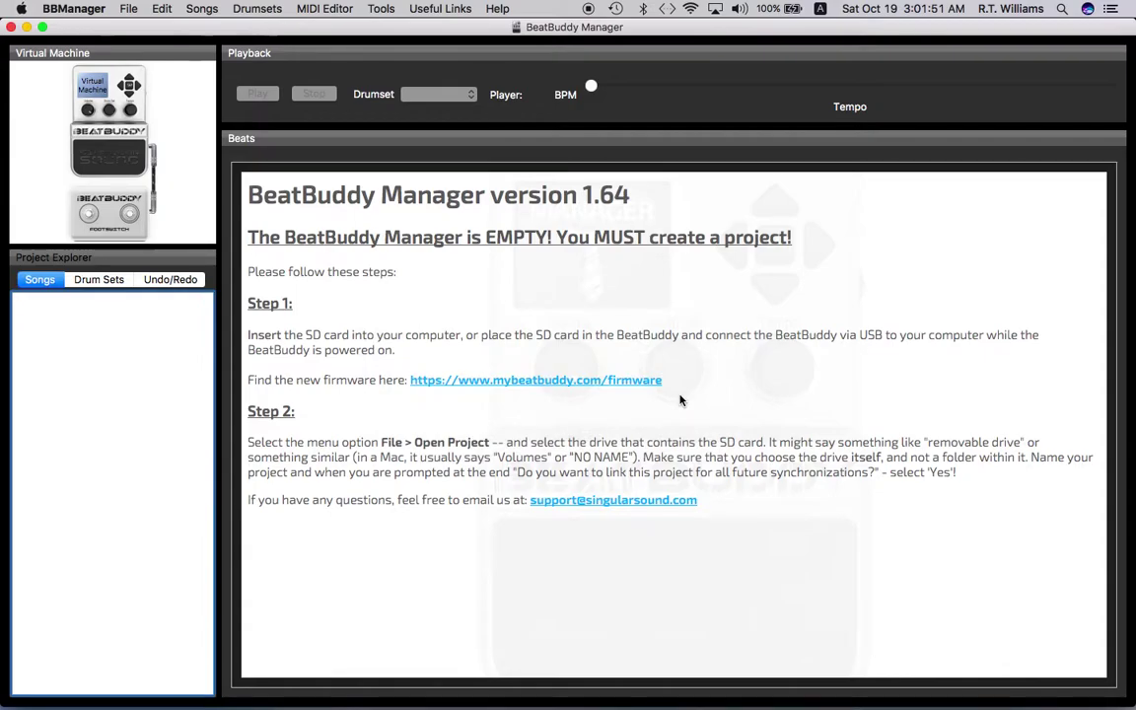
- Open the BeatBuddy Default Content 2.0 project from the NO NAME drive with File > Open Project
left_click(126, 7)
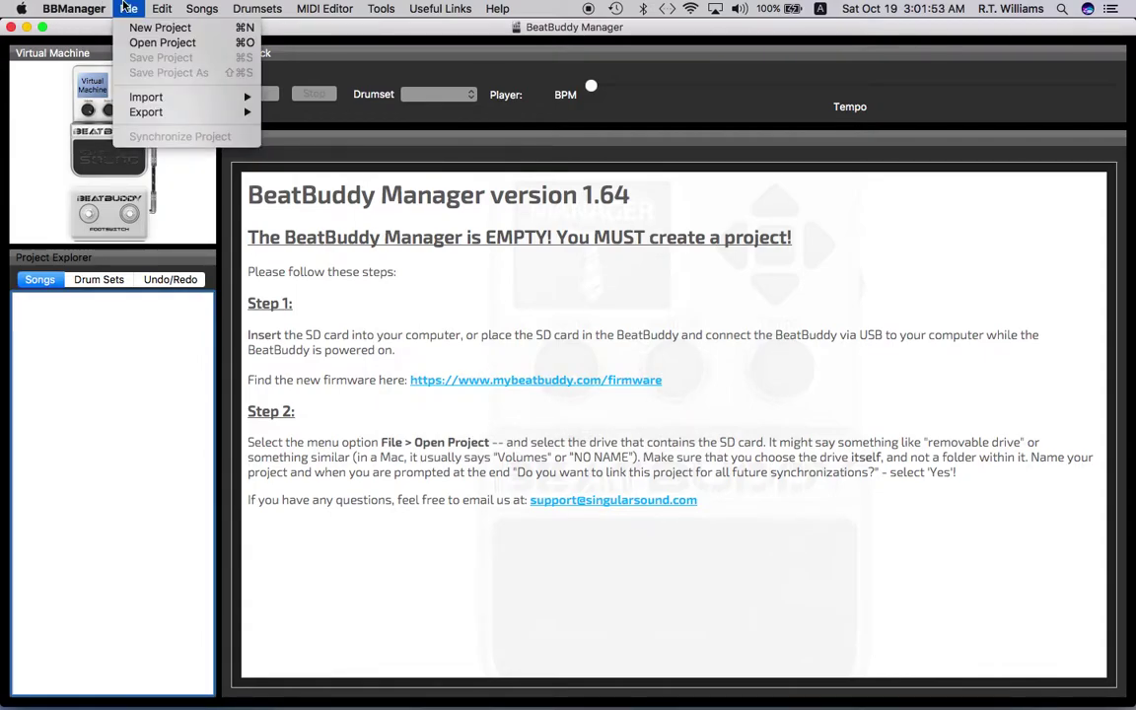
left_click(144, 42)
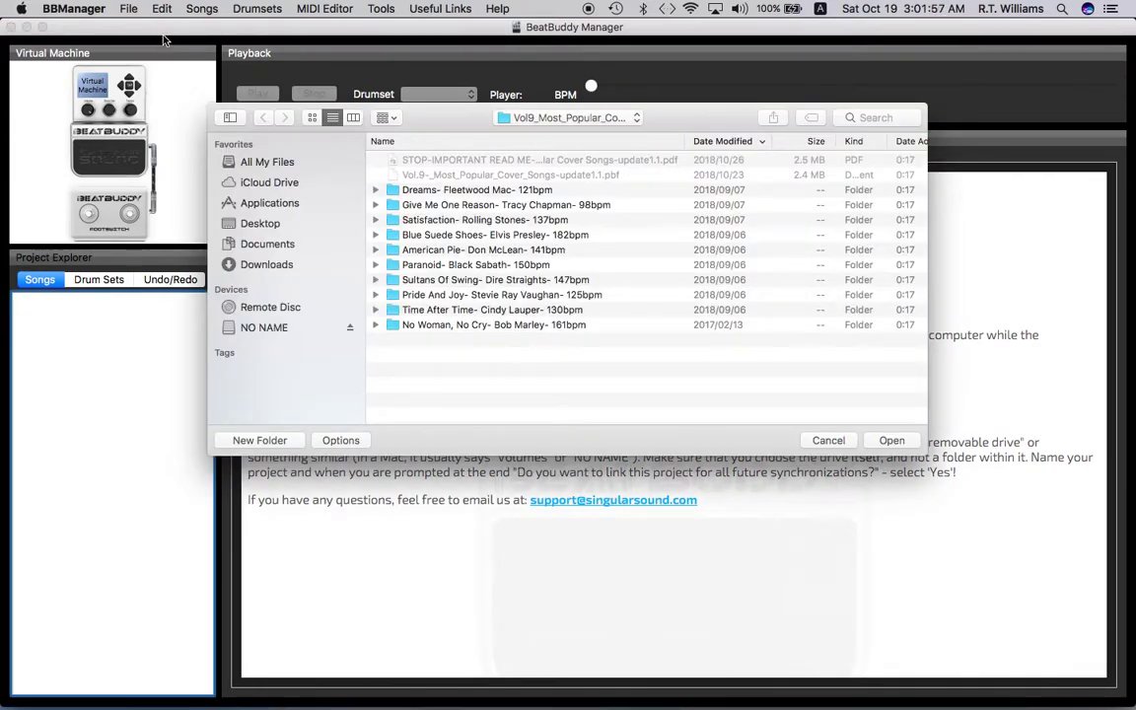
left_click(269, 329)
key("Return")
left_click(609, 320)
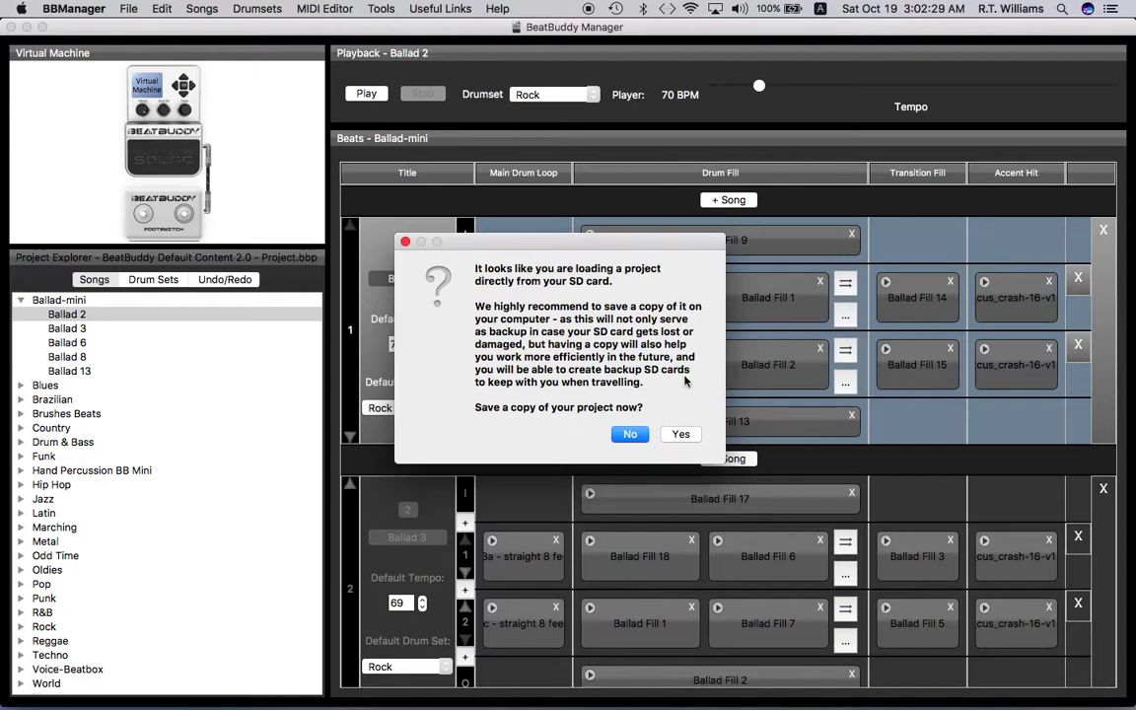
- Accept saving a copy, name it 'SD Card BB' and choose Desktop as its location
left_click(687, 439)
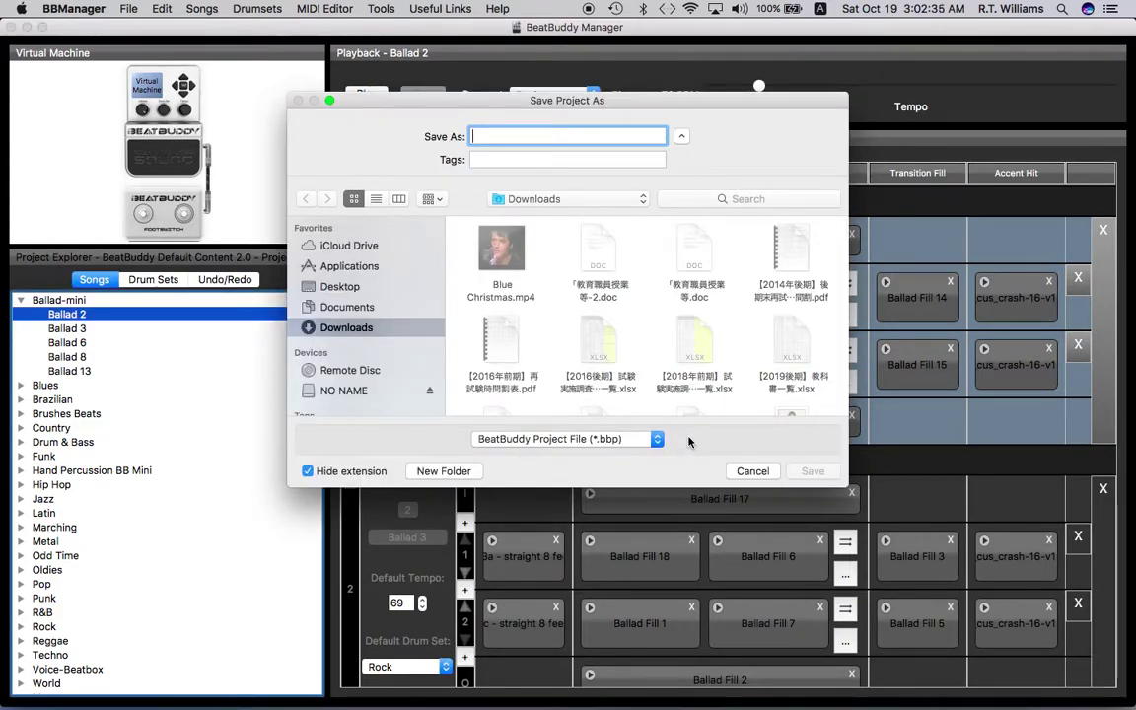
type("SD C")
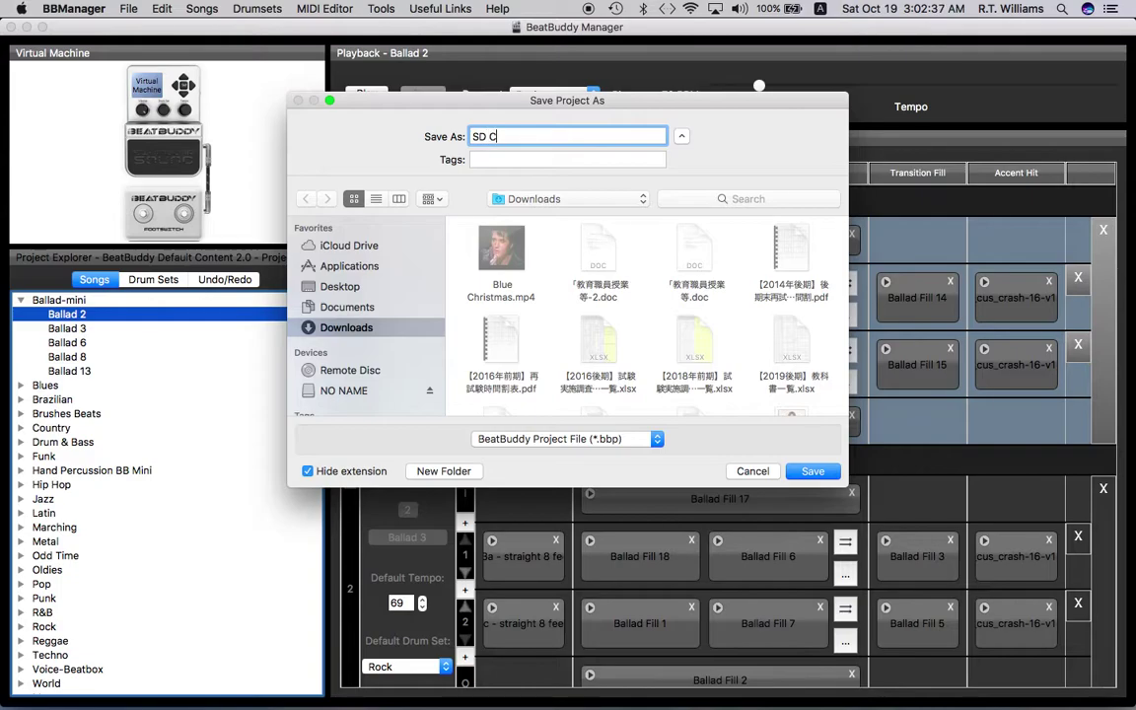
type("ard BB")
left_click(572, 199)
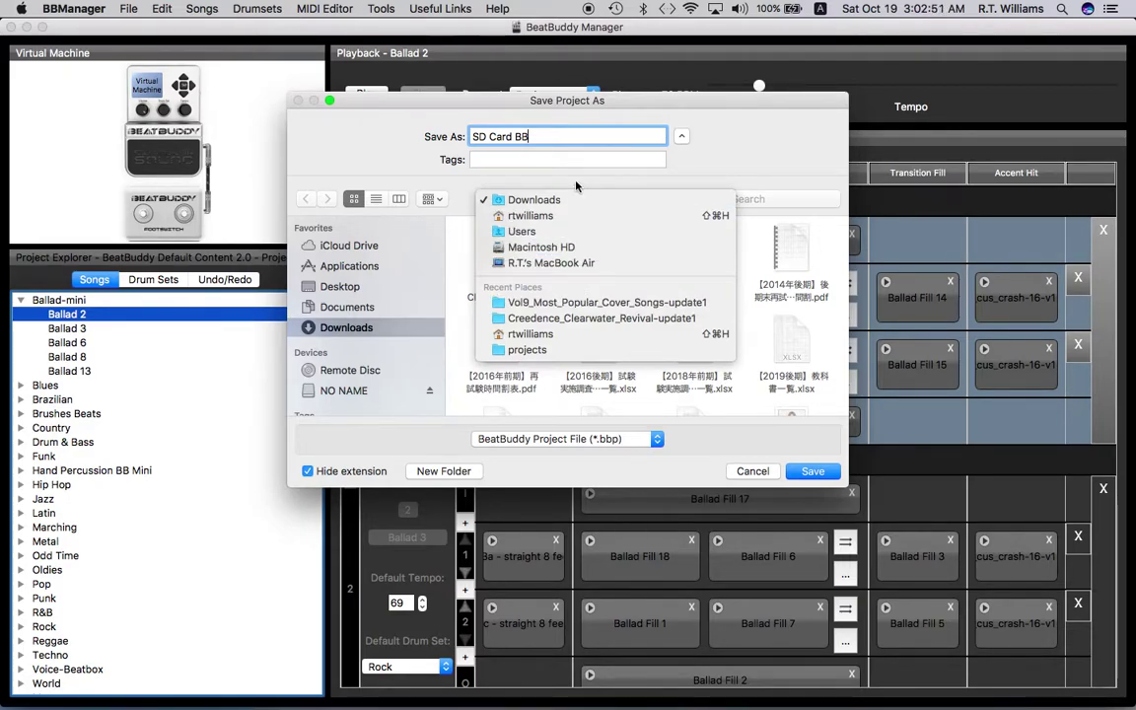
left_click(357, 286)
left_click(360, 287)
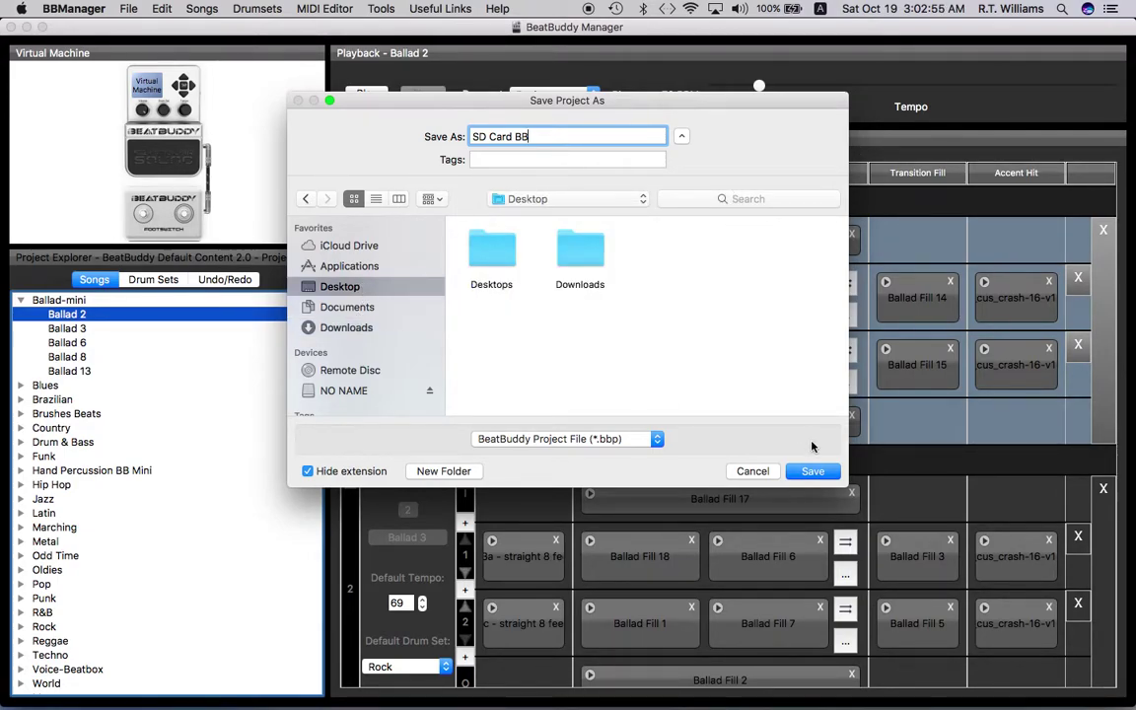
- Save SD Card BB.bbp to the Desktop and accept linking it for future synchronization
left_click(819, 471)
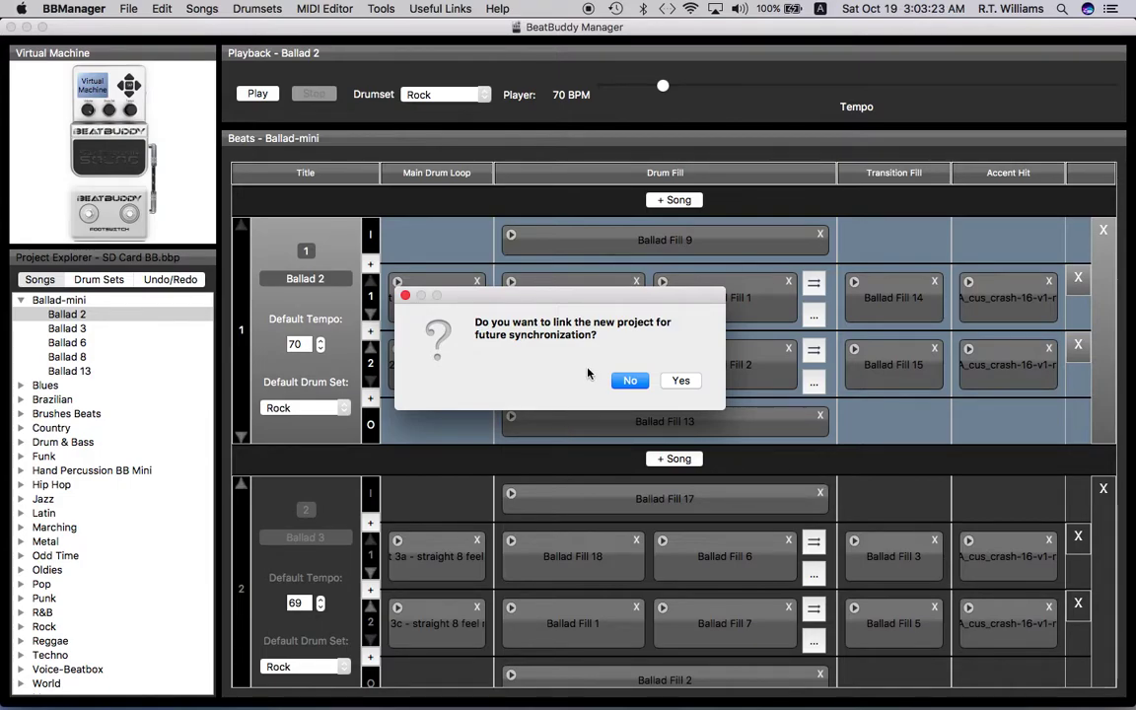
left_click(680, 380)
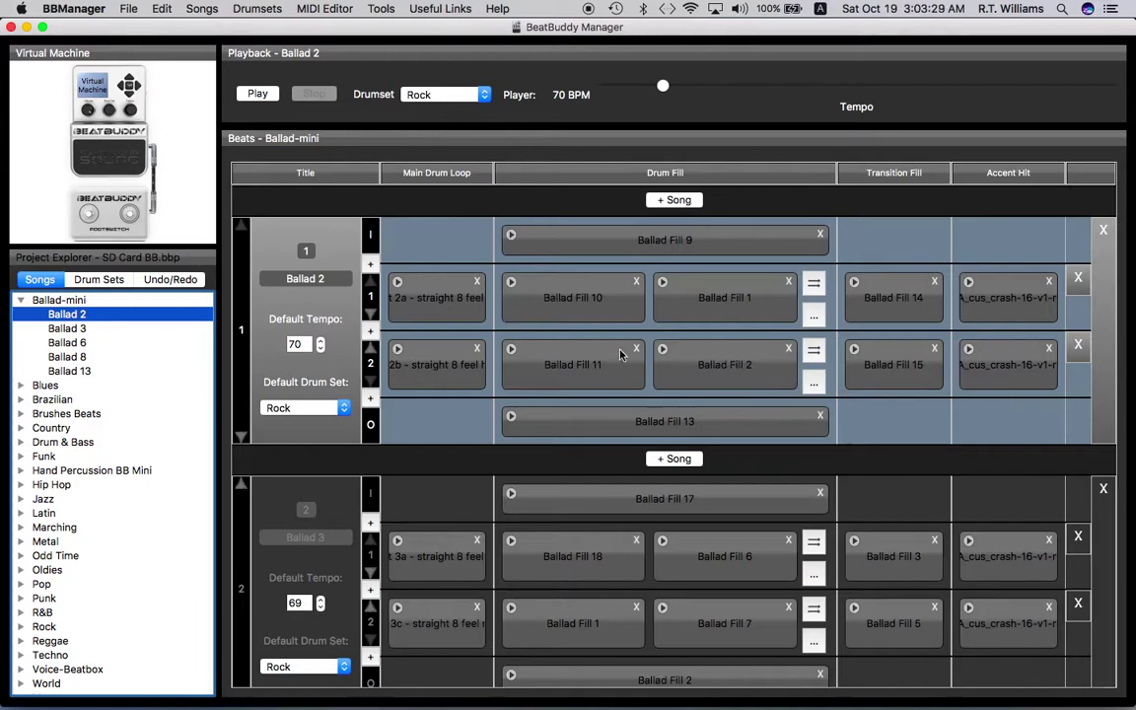
- Import the Creedence_Clearwater_Revival-update1.1.pbf folder from Downloads via File > Import > Folder
left_click(130, 9)
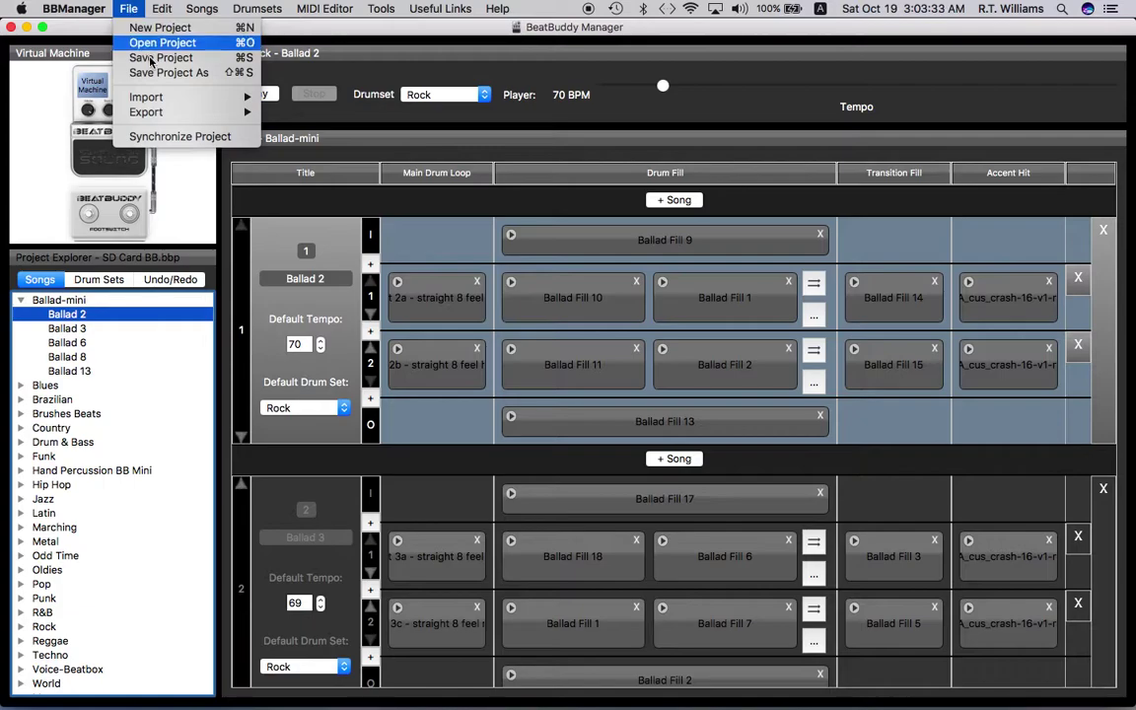
mouse_move(169, 99)
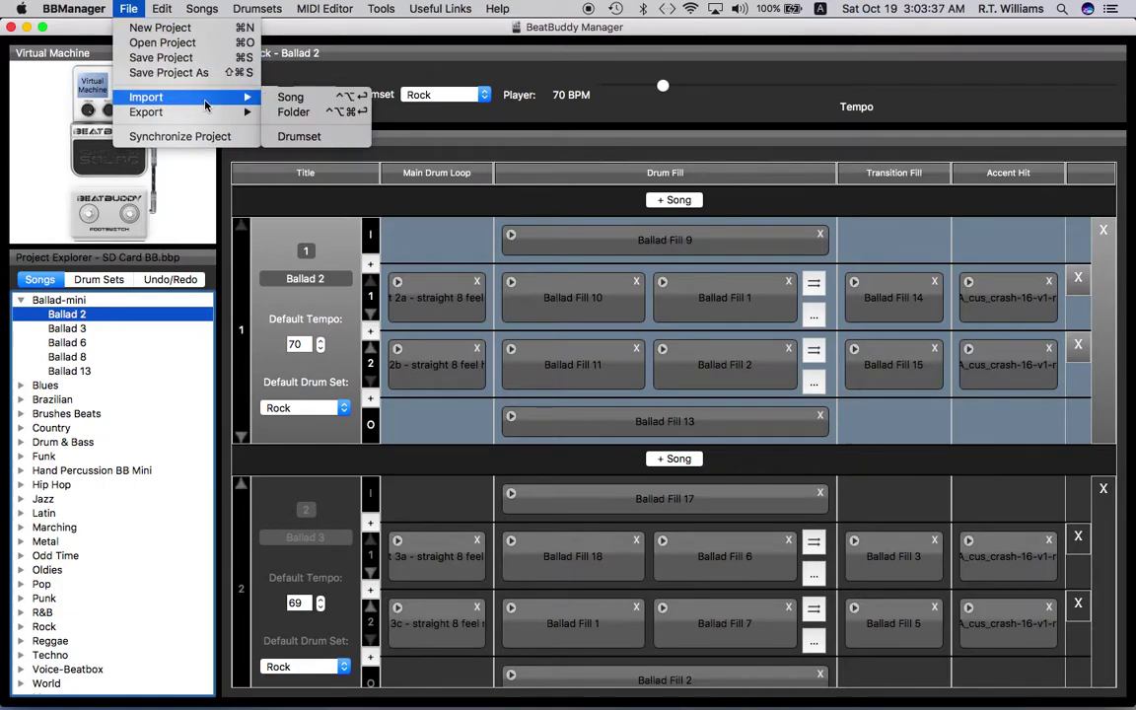
left_click(294, 111)
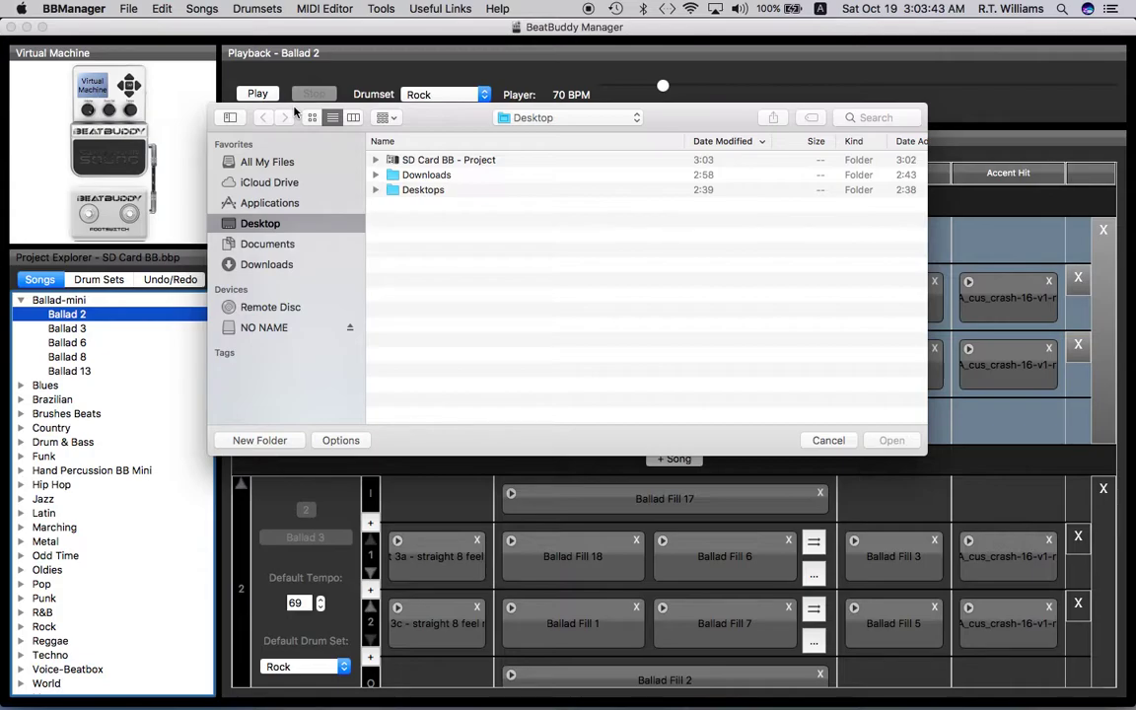
left_click(248, 264)
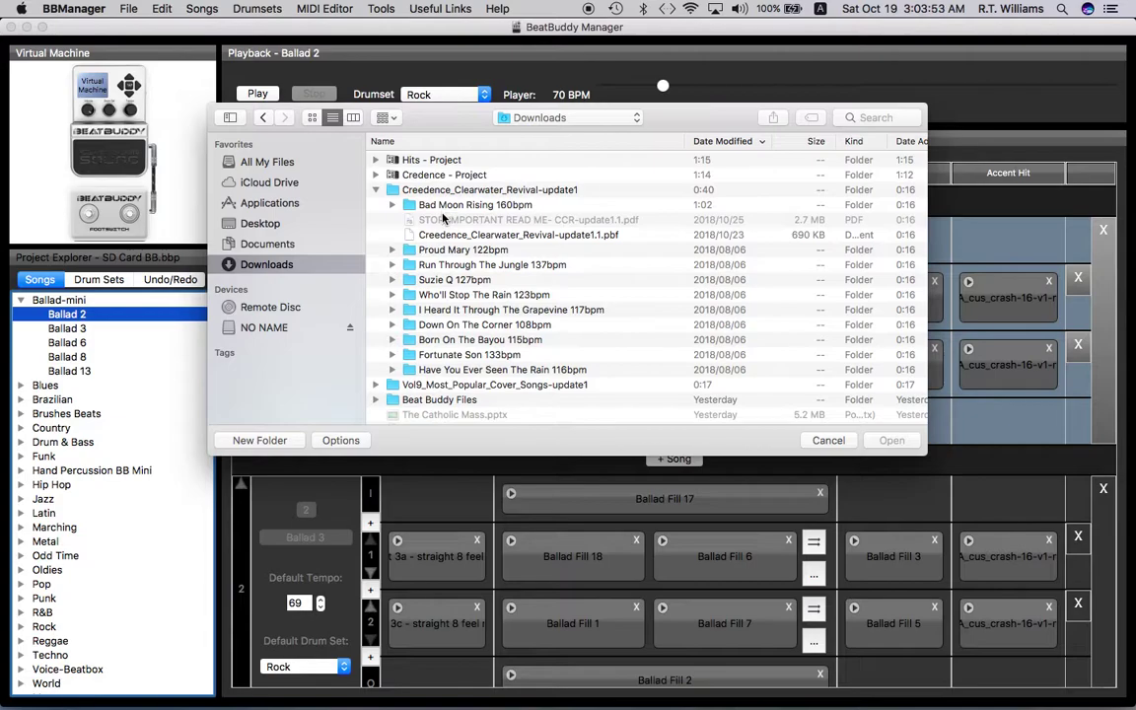
left_click(528, 239)
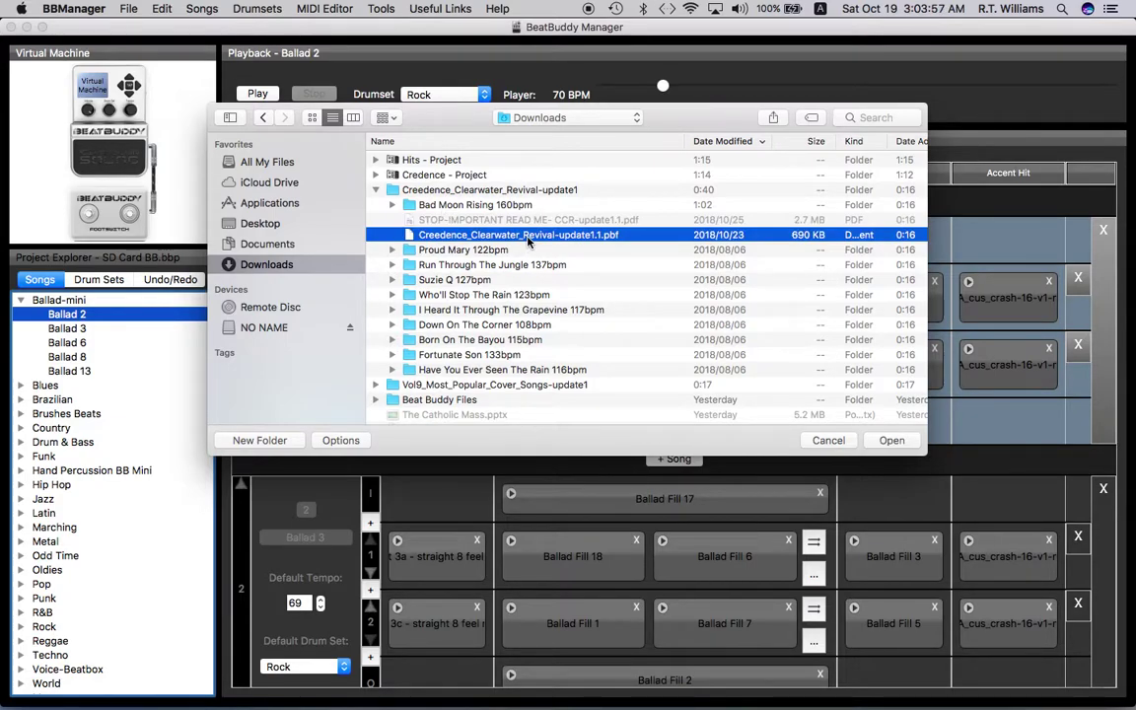
left_click(909, 444)
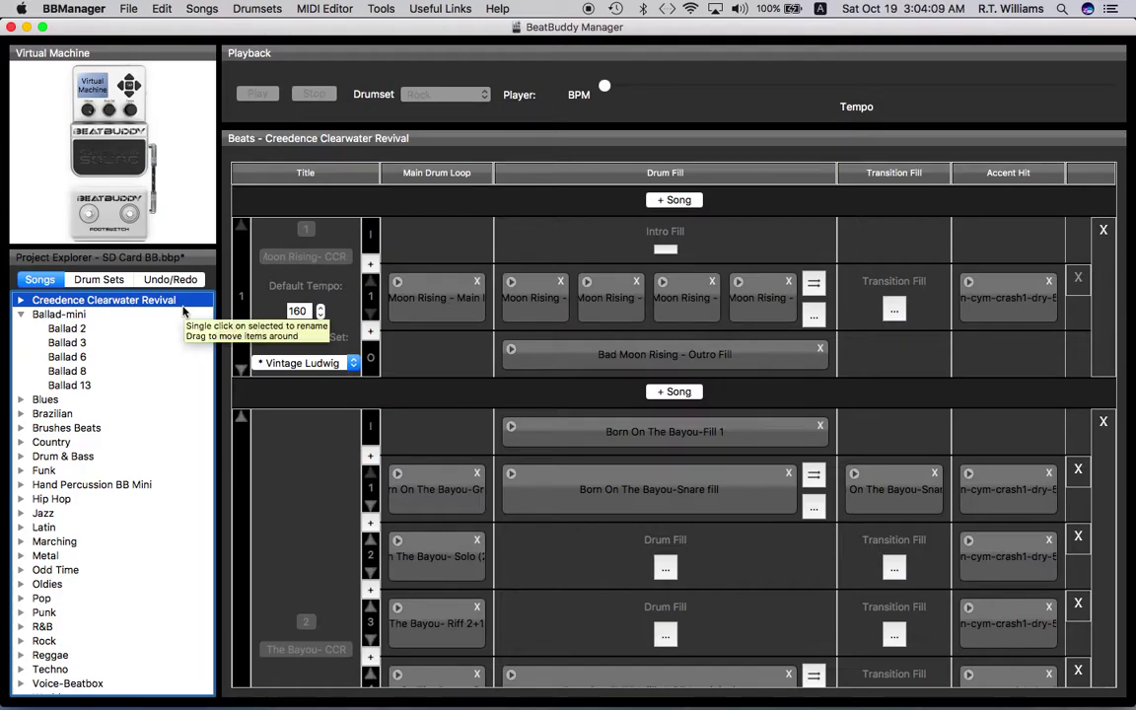
left_click(132, 10)
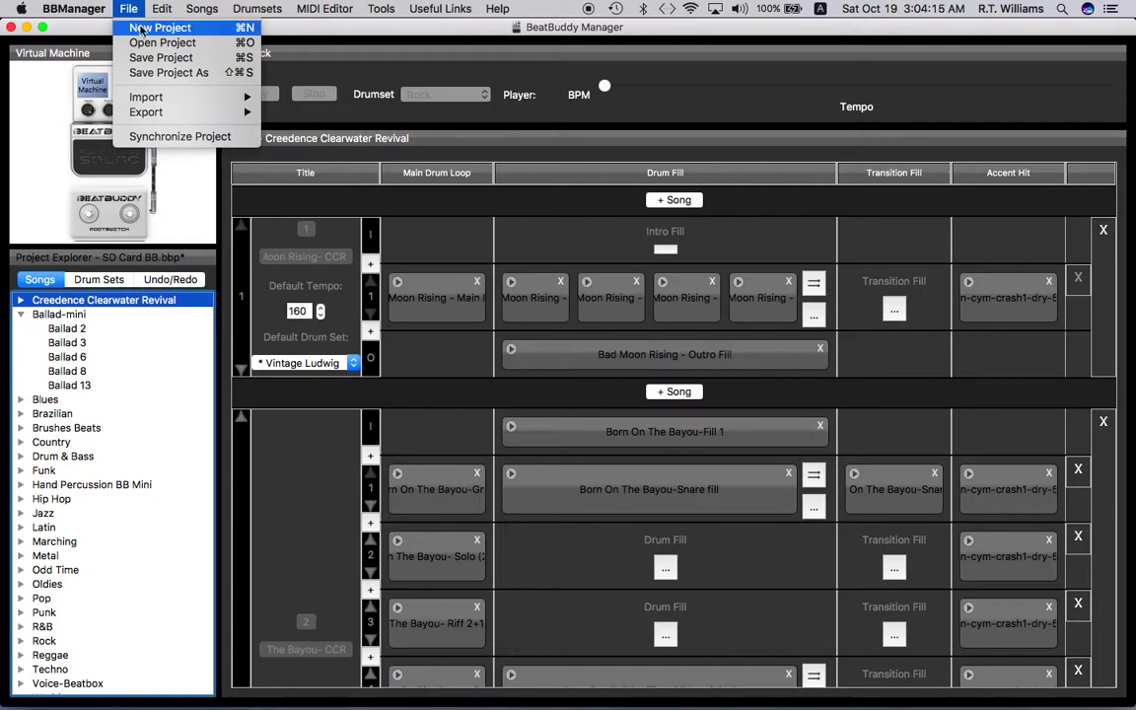
- Run File > Synchronize Project and confirm syncing to /Volumes/NO NAME
left_click(170, 138)
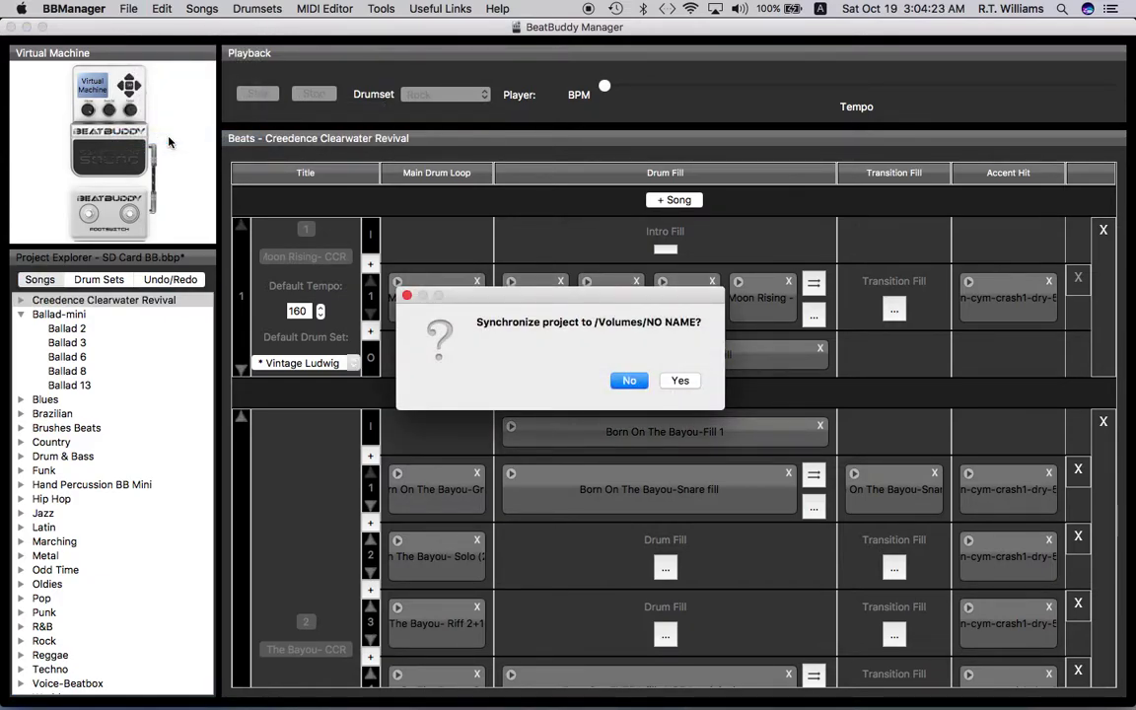
left_click(679, 380)
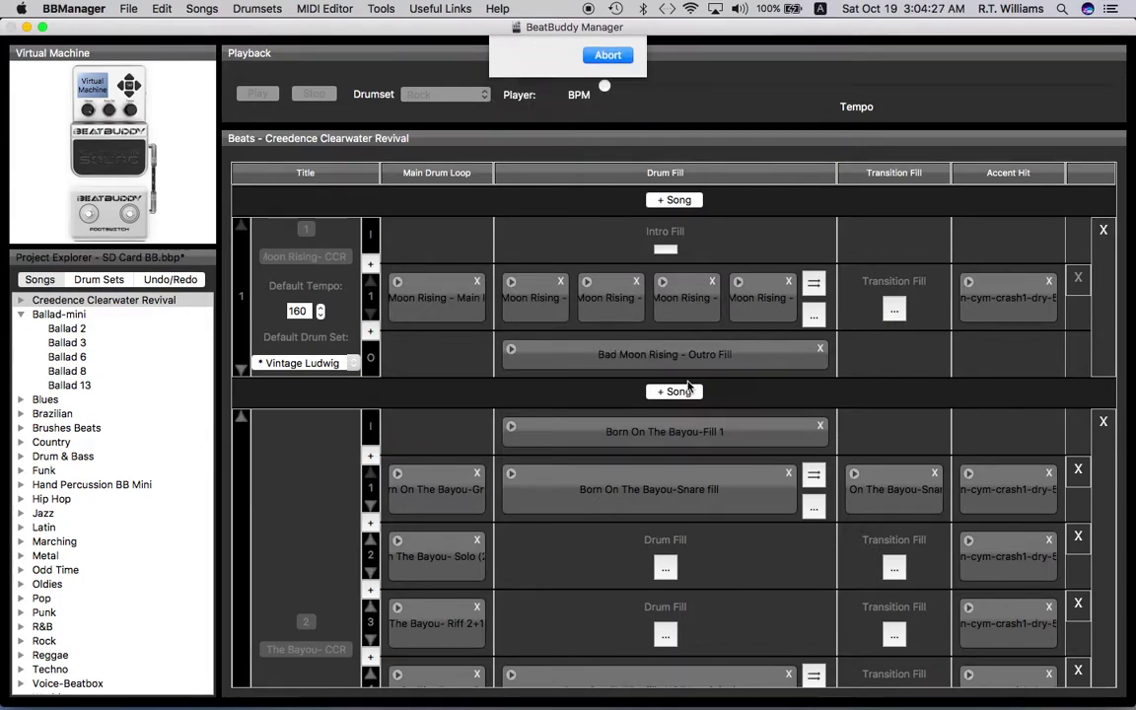
- Export the project to the saved SD card location, overwriting the project already on the card
left_click(128, 9)
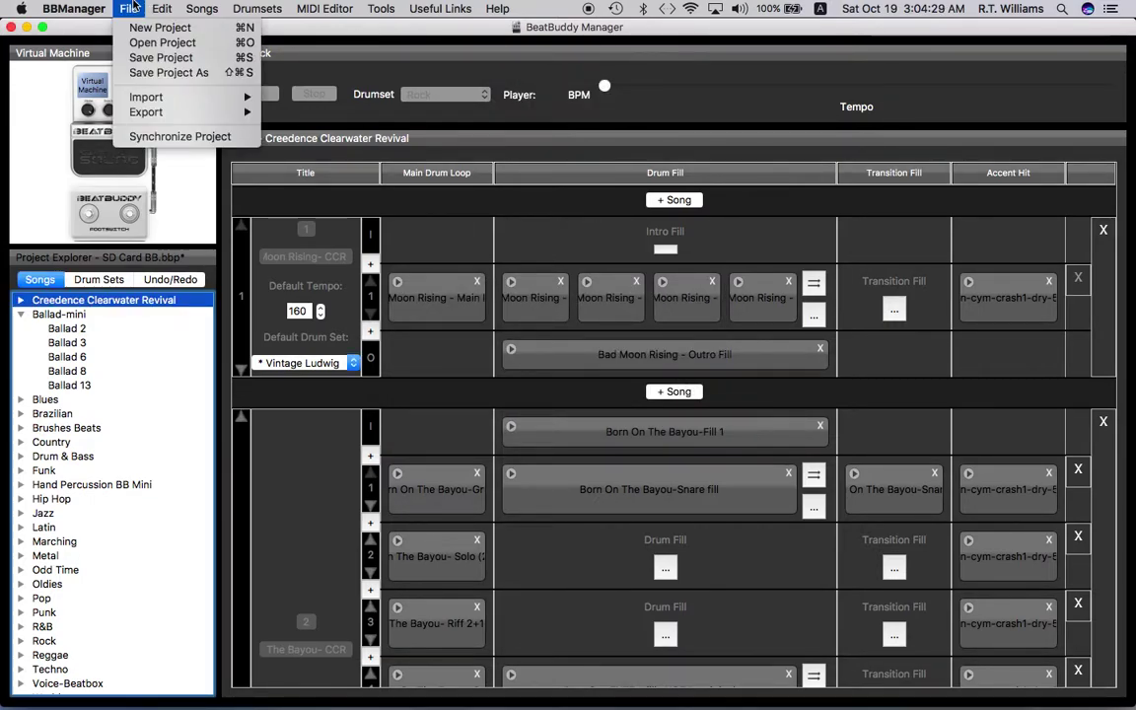
mouse_move(183, 118)
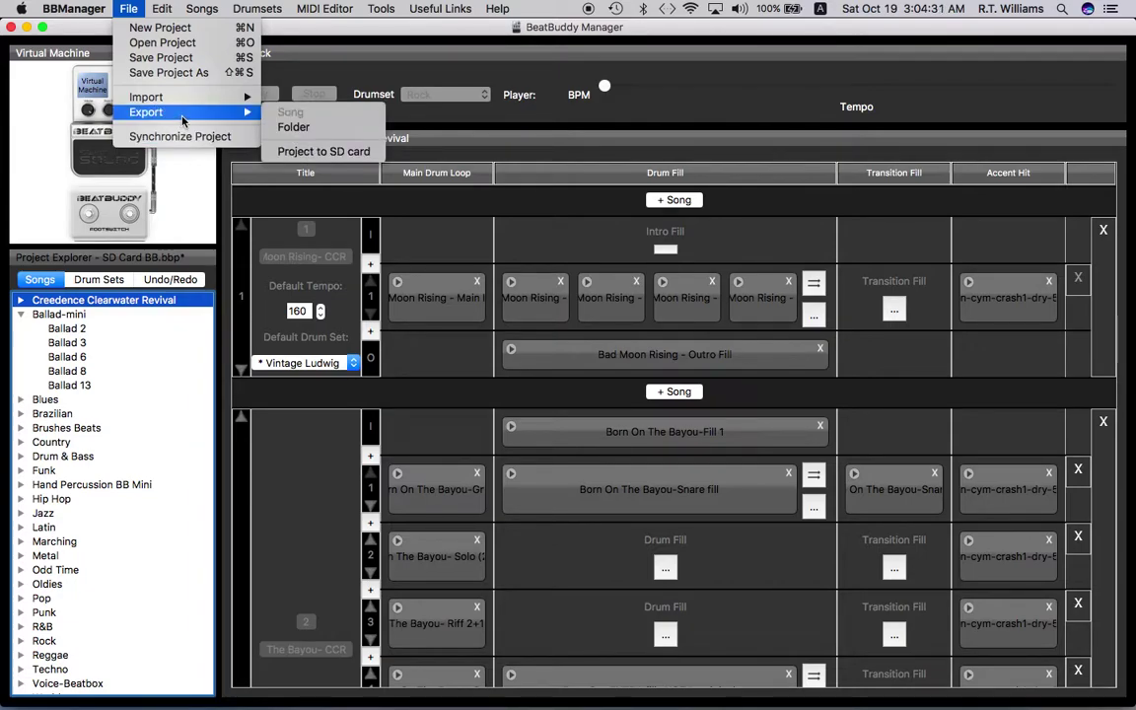
left_click(319, 152)
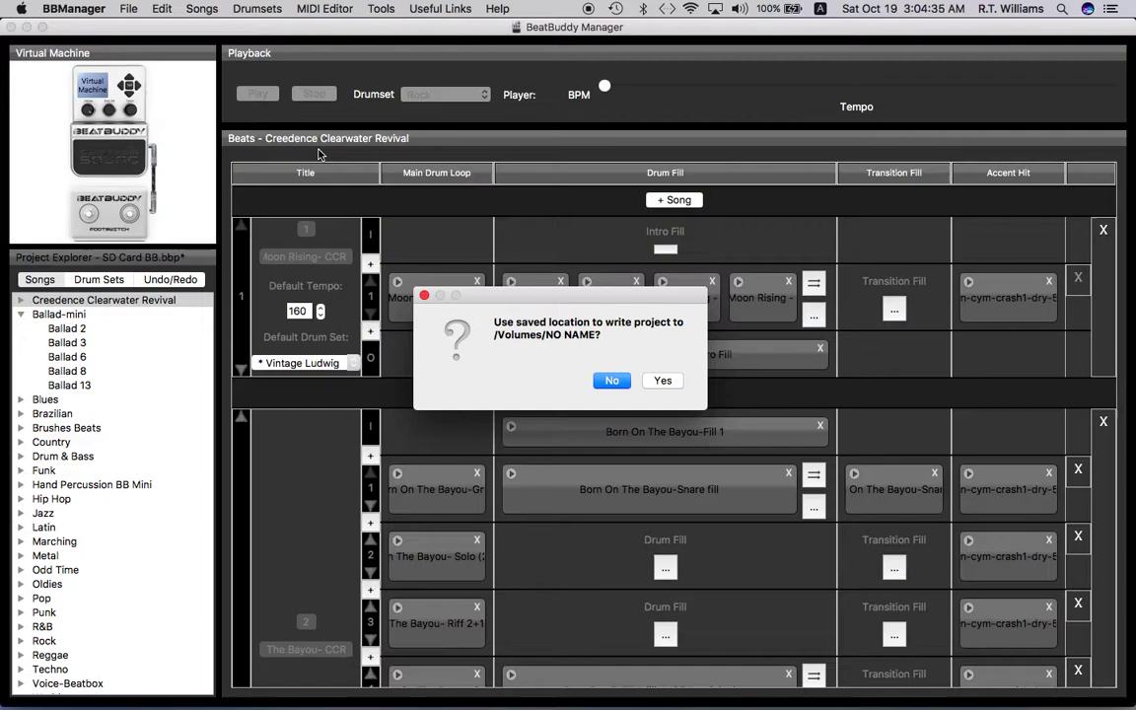
left_click(663, 380)
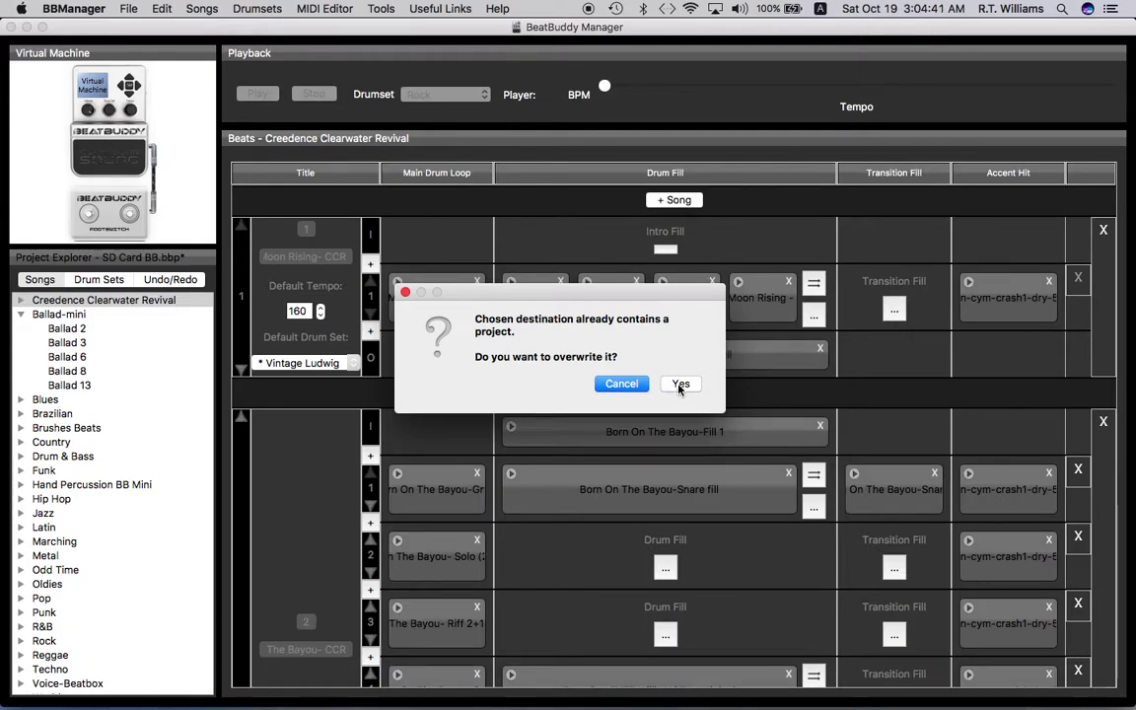
left_click(677, 390)
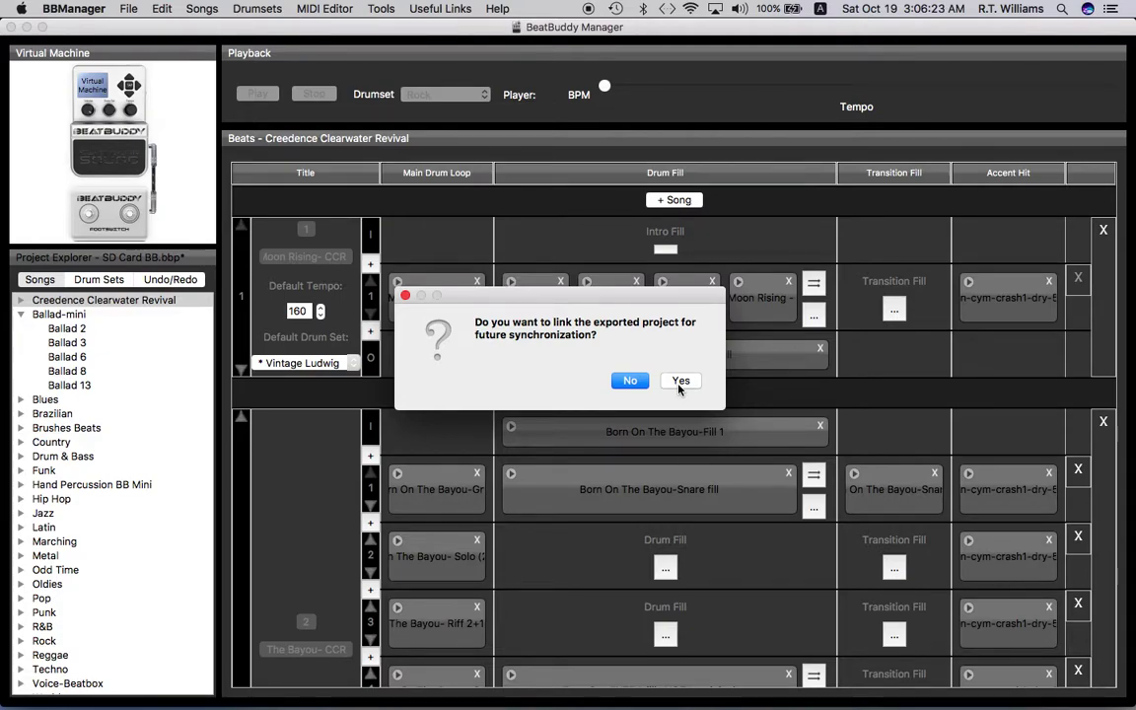
- After the export completes, accept linking the exported card project for future synchronization
left_click(679, 386)
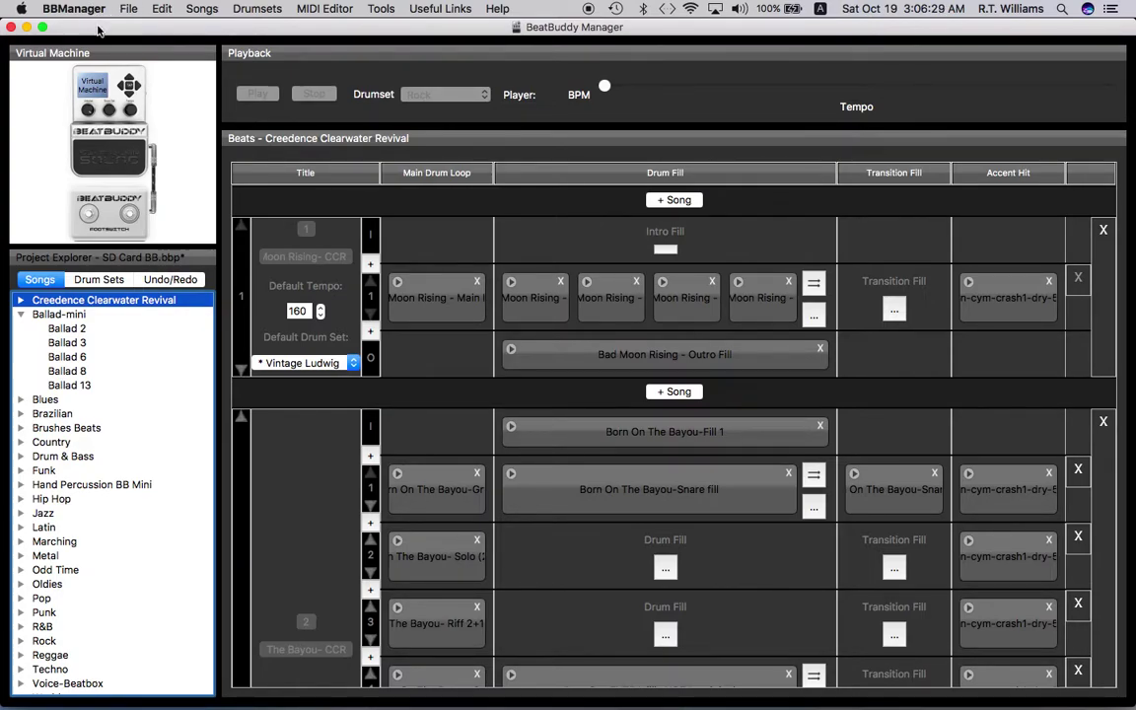
- Import the Vol.9-_Most_Popular_Cover_Songs-update1.1.pbf folder file from Downloads > Vol9_Most_Popular_Cover_Songs-update1
left_click(128, 8)
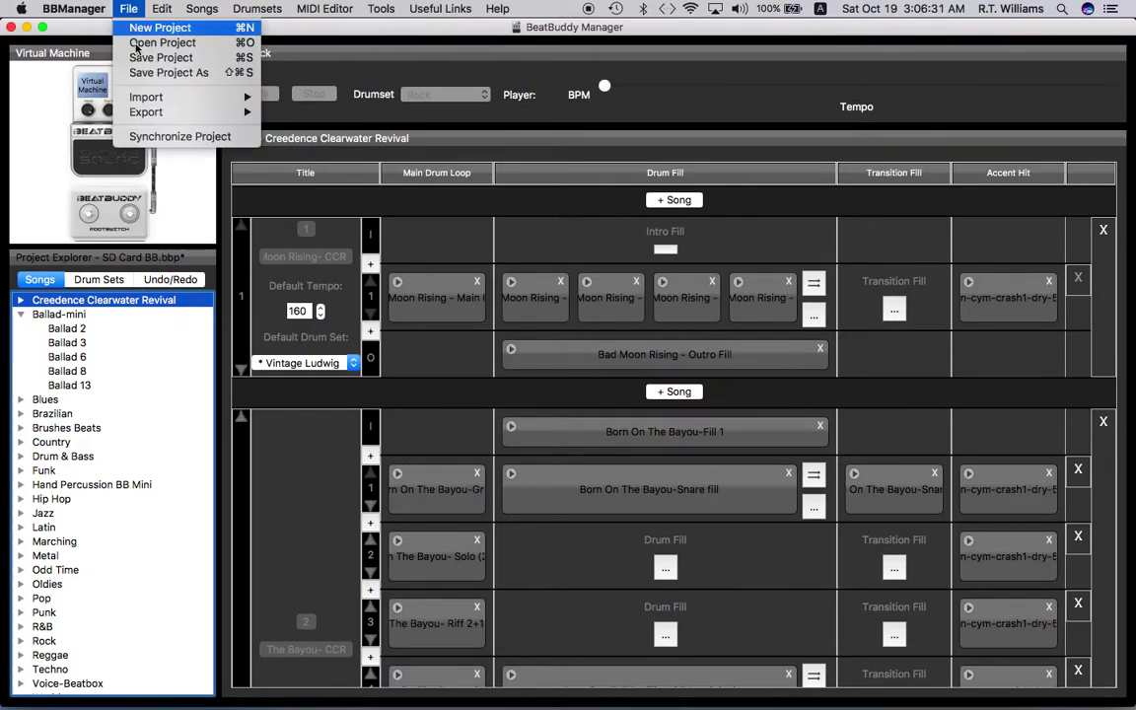
mouse_move(160, 103)
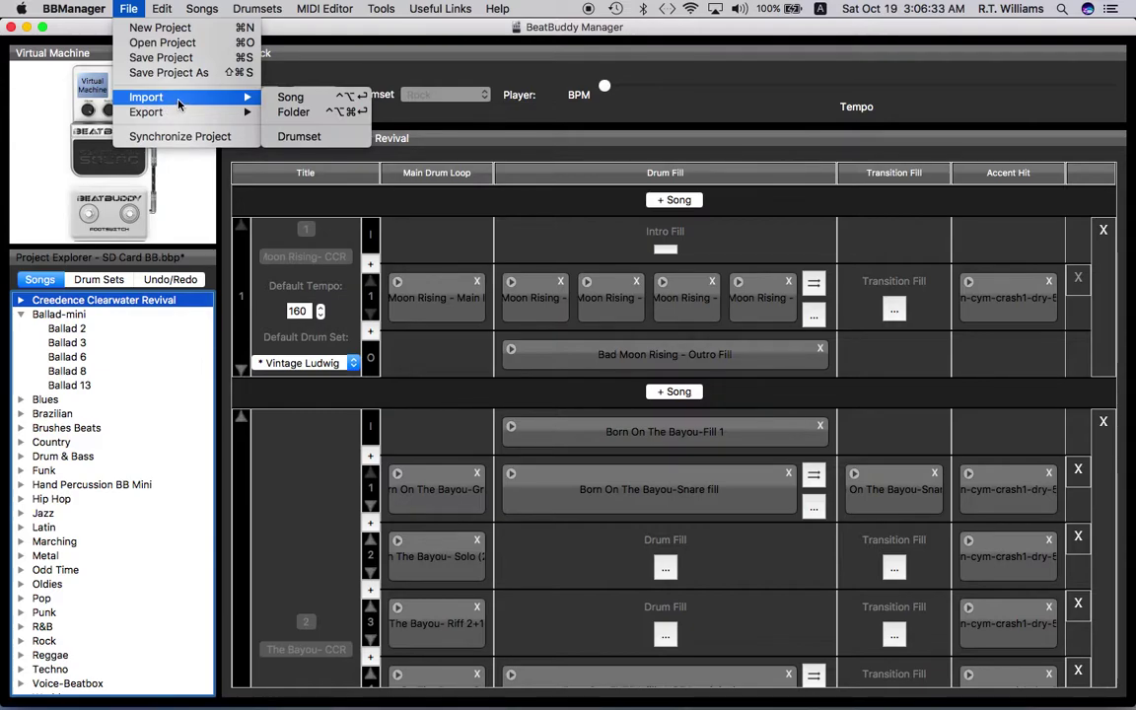
left_click(300, 118)
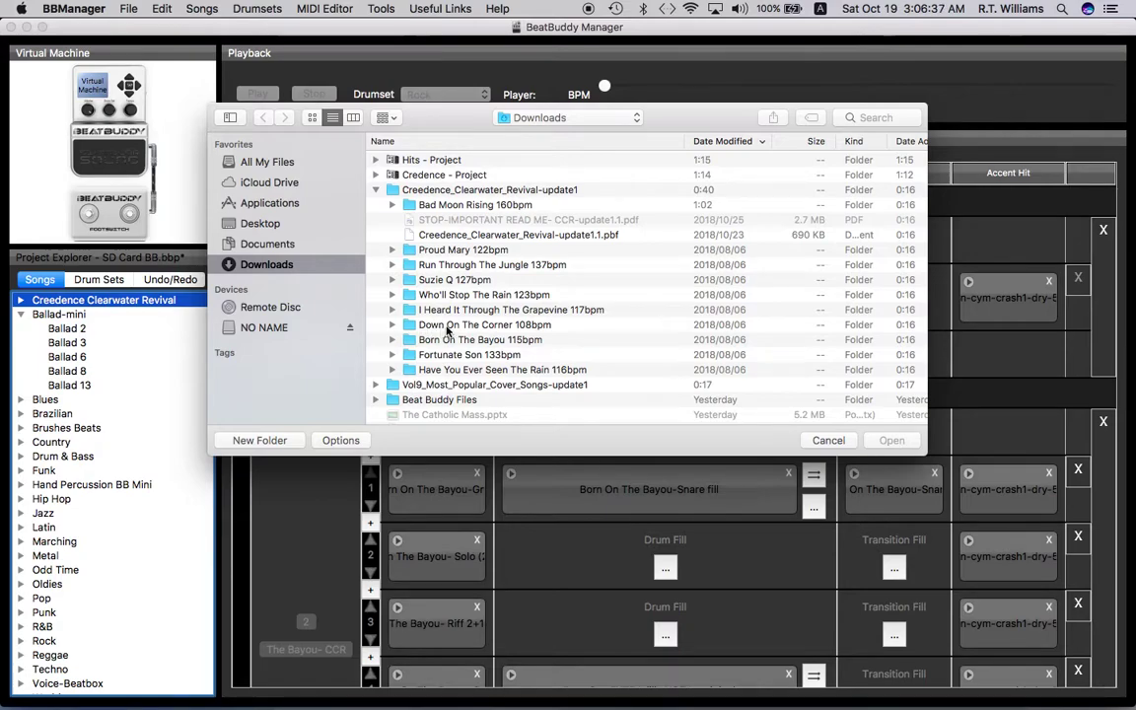
double_click(449, 386)
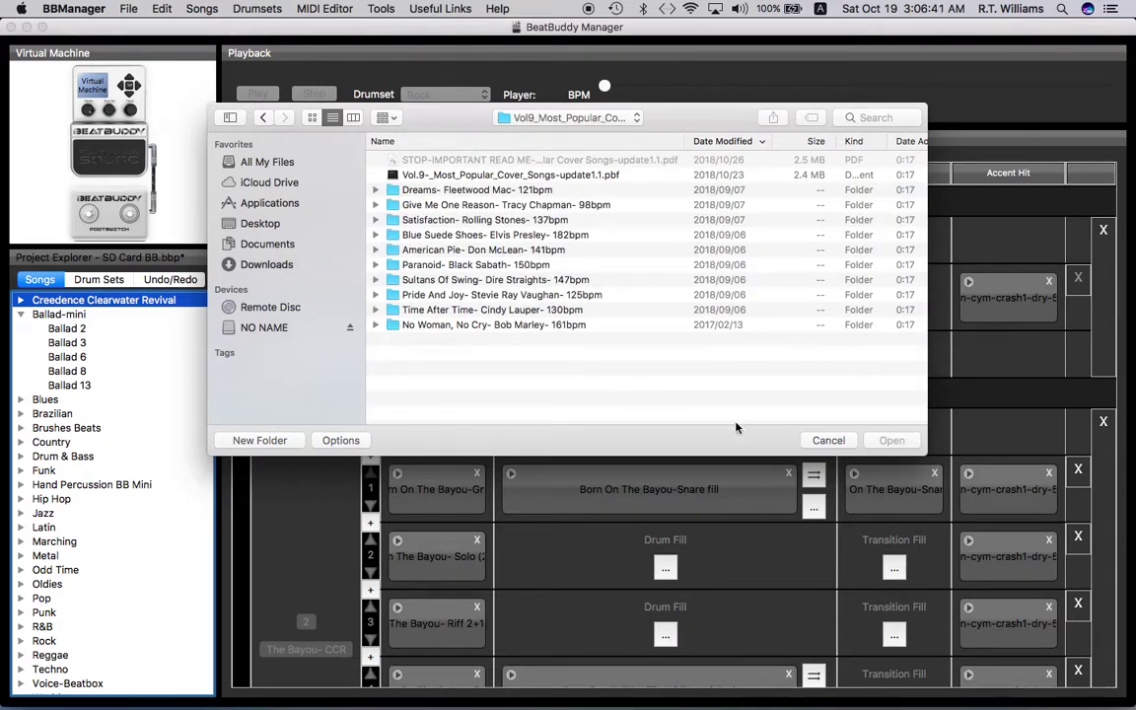
left_click(573, 178)
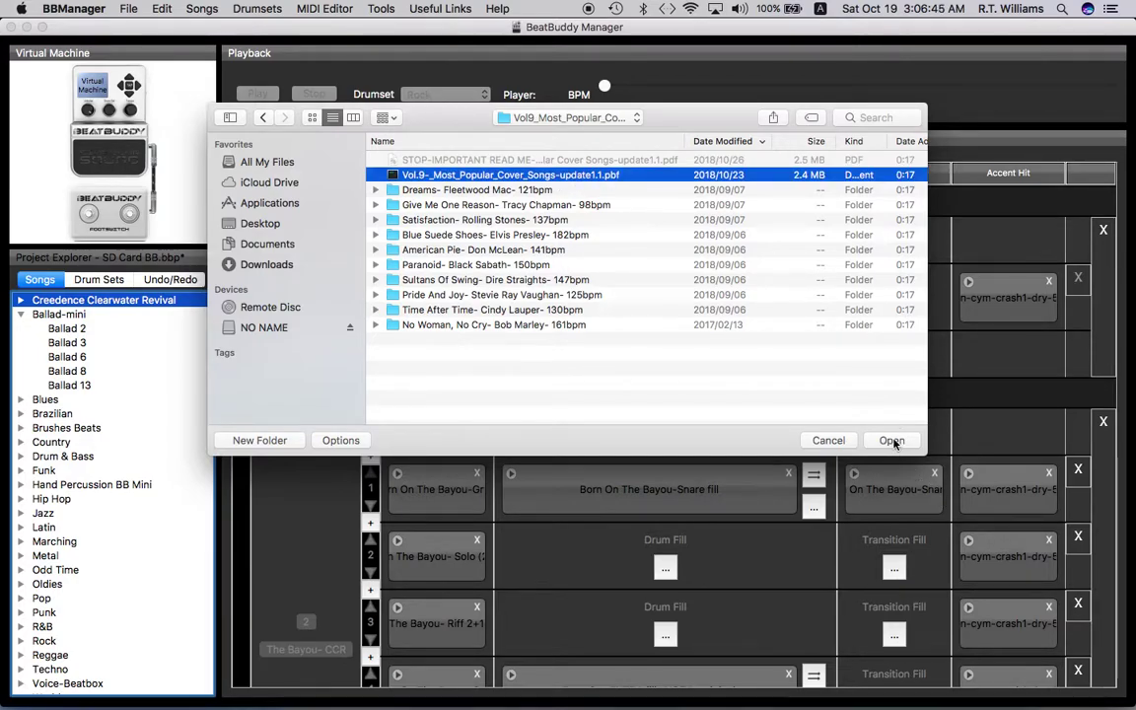
left_click(891, 440)
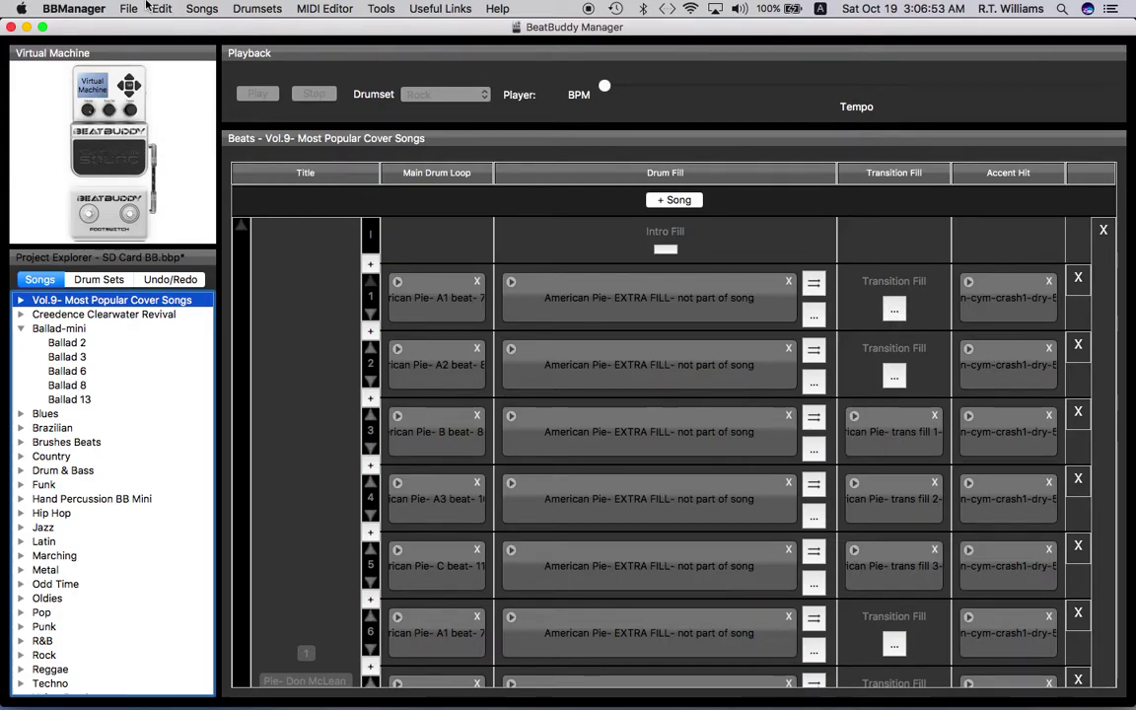
- Start Synchronize Project and confirm syncing to the NO NAME SD card
left_click(157, 8)
mouse_move(124, 7)
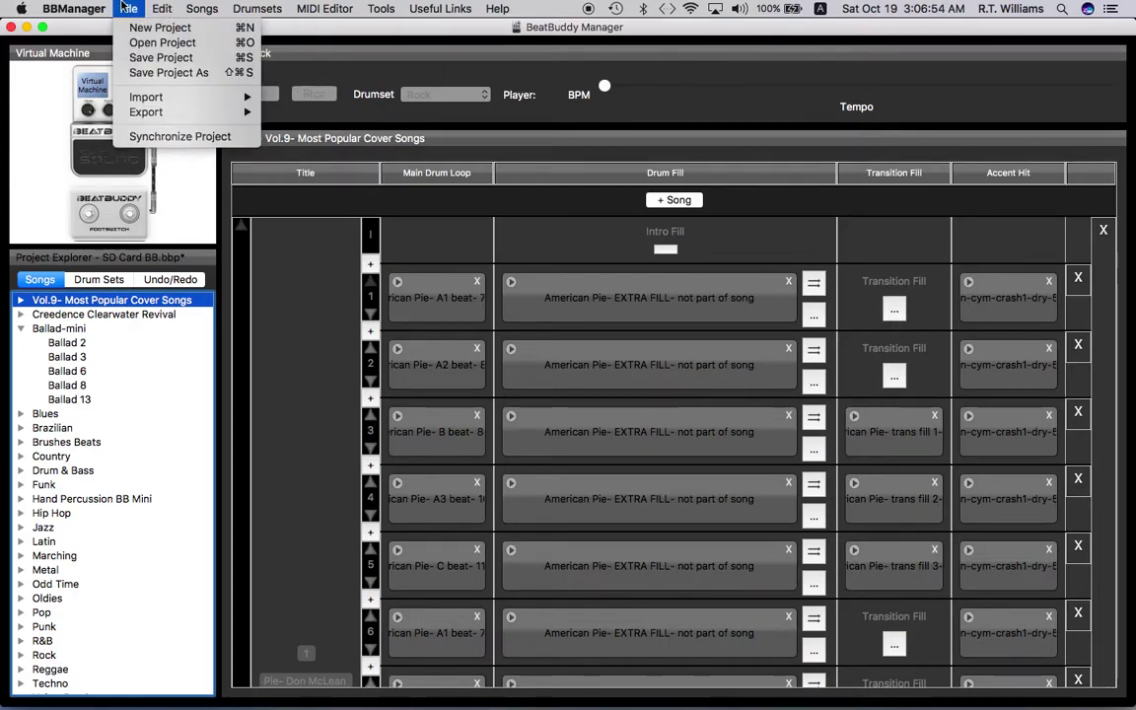
left_click(169, 137)
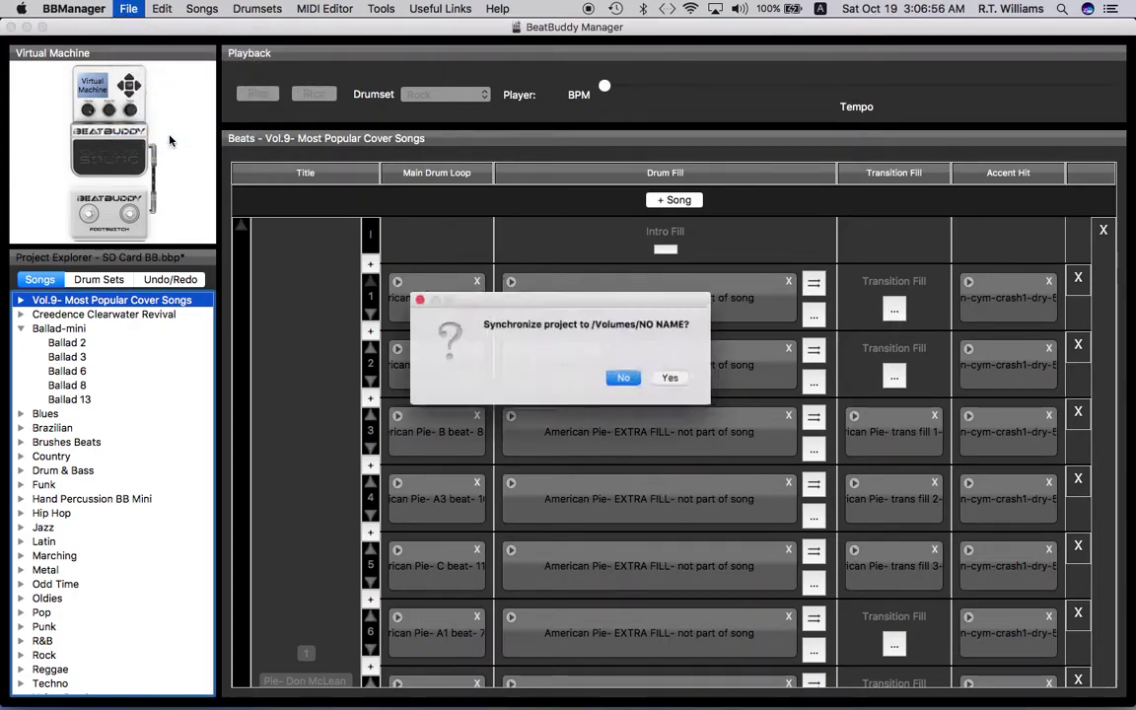
left_click(664, 381)
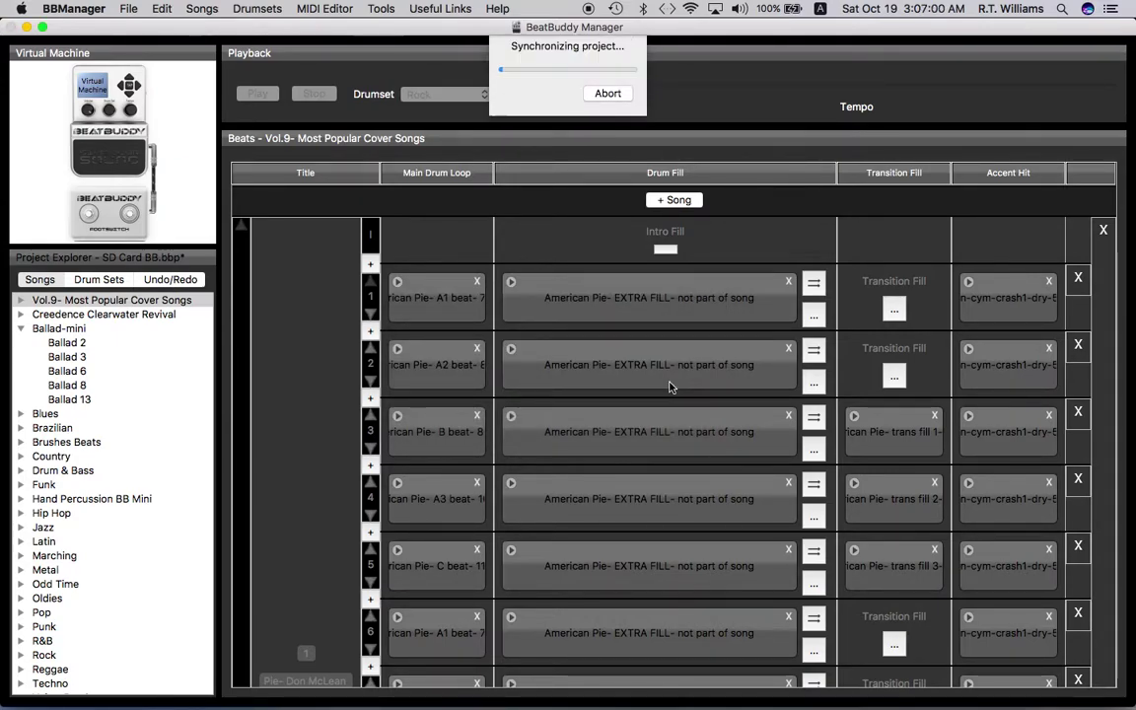
- Browse the menus while the synchronization progresses, then close them
left_click(126, 8)
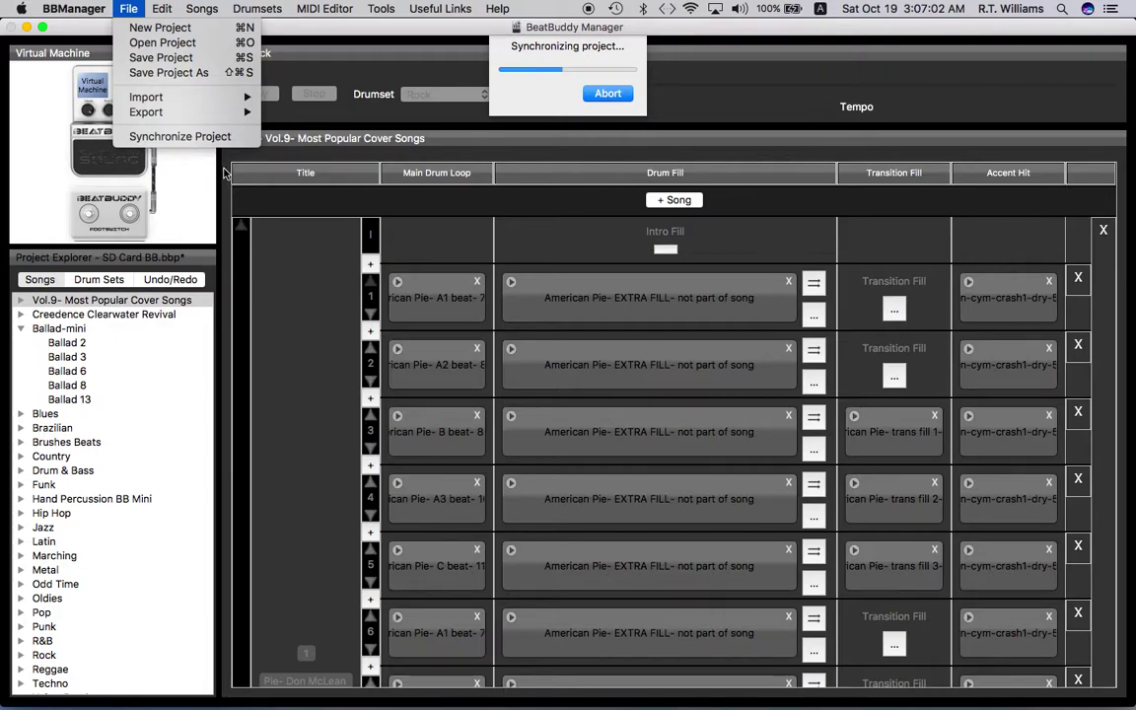
mouse_move(241, 111)
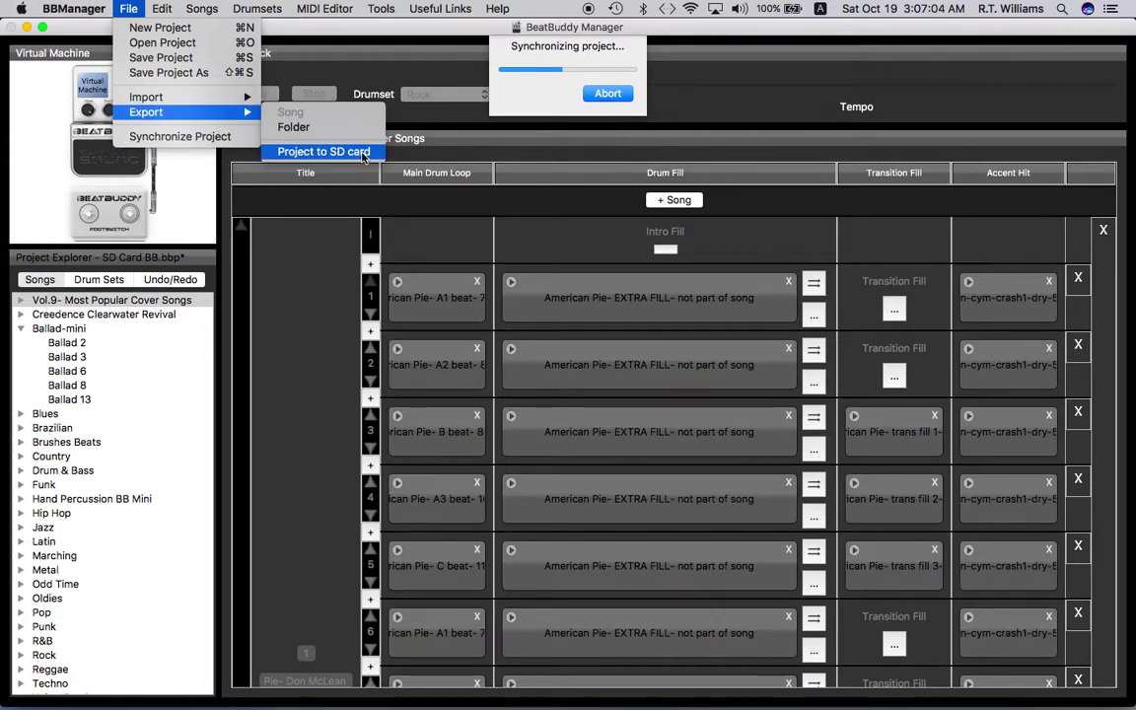
mouse_move(353, 14)
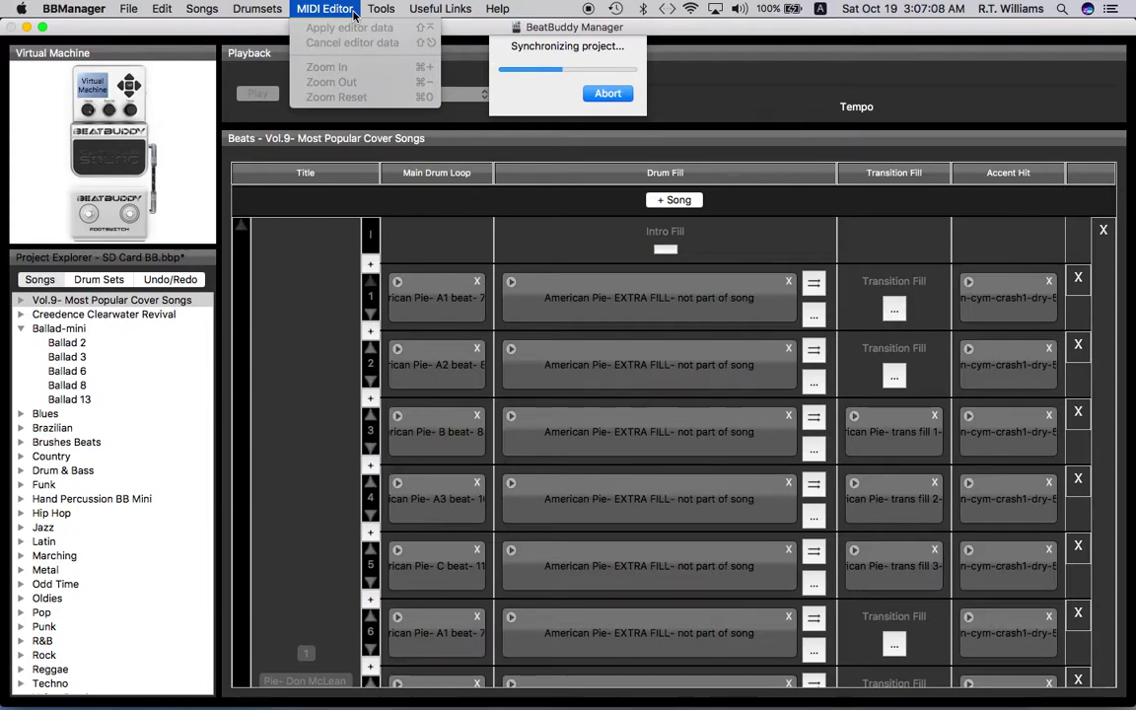
mouse_move(137, 8)
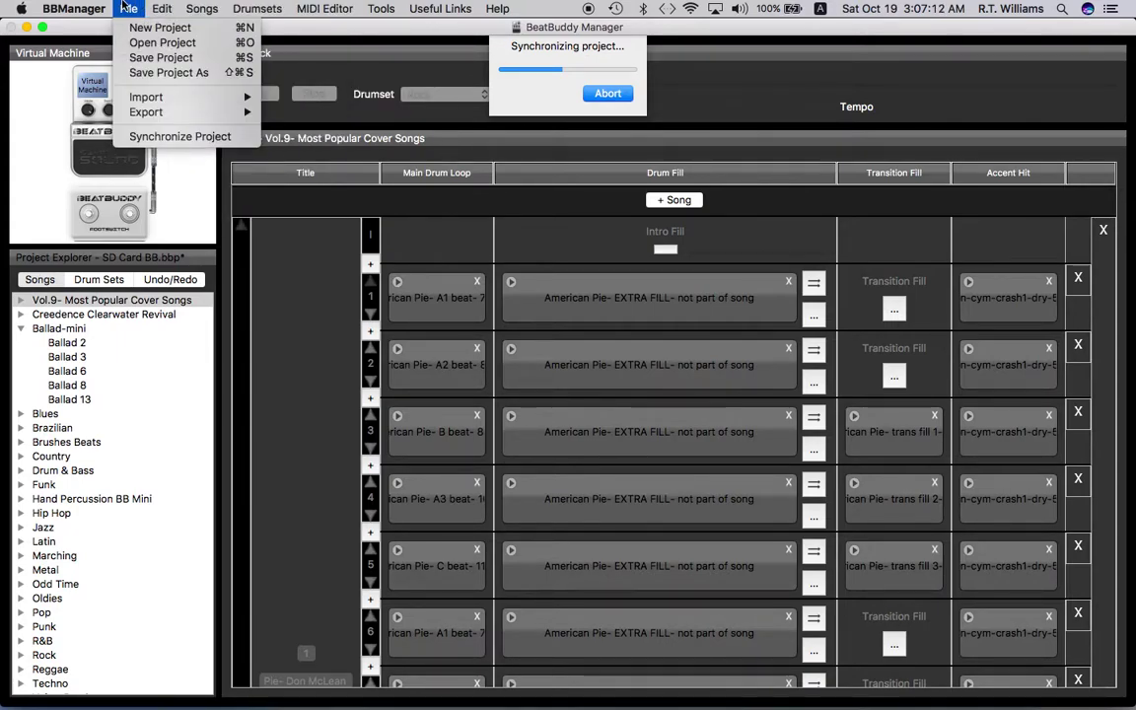
mouse_move(3, 5)
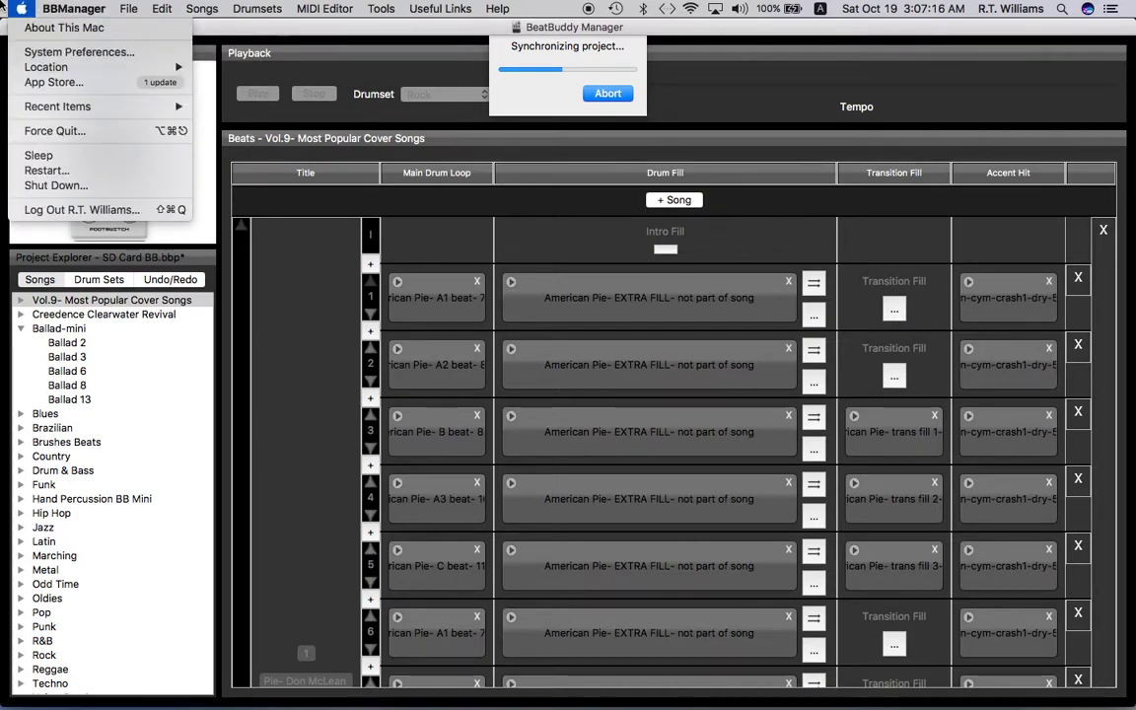
mouse_move(56, 7)
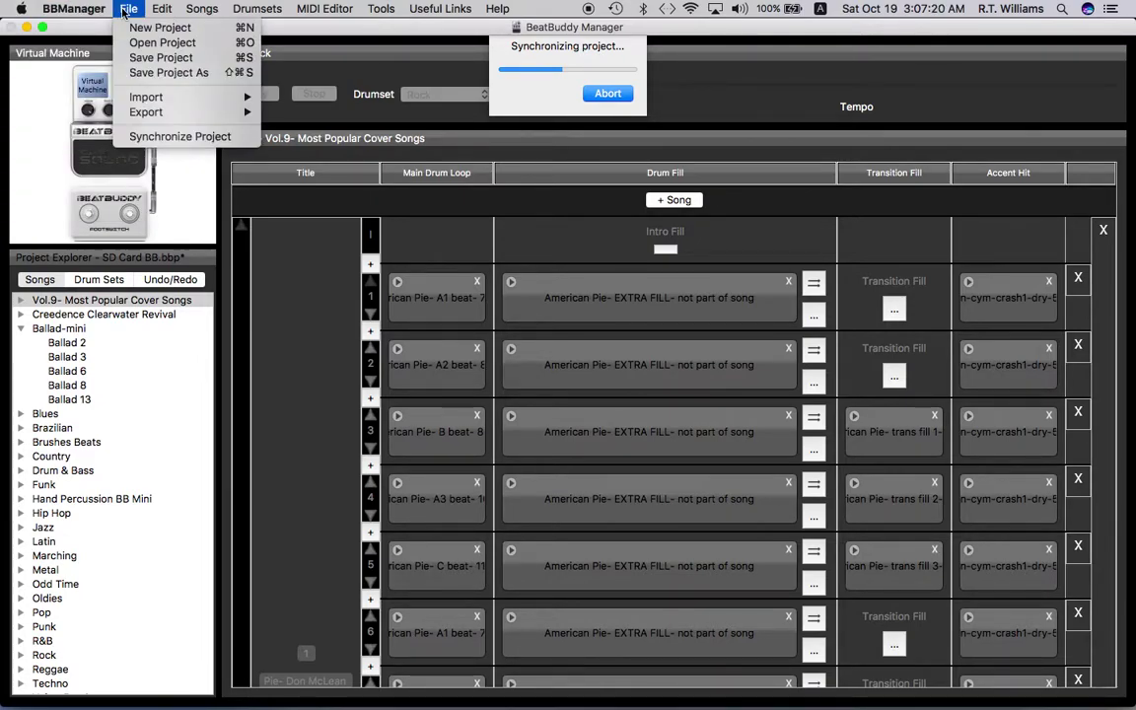
mouse_move(178, 113)
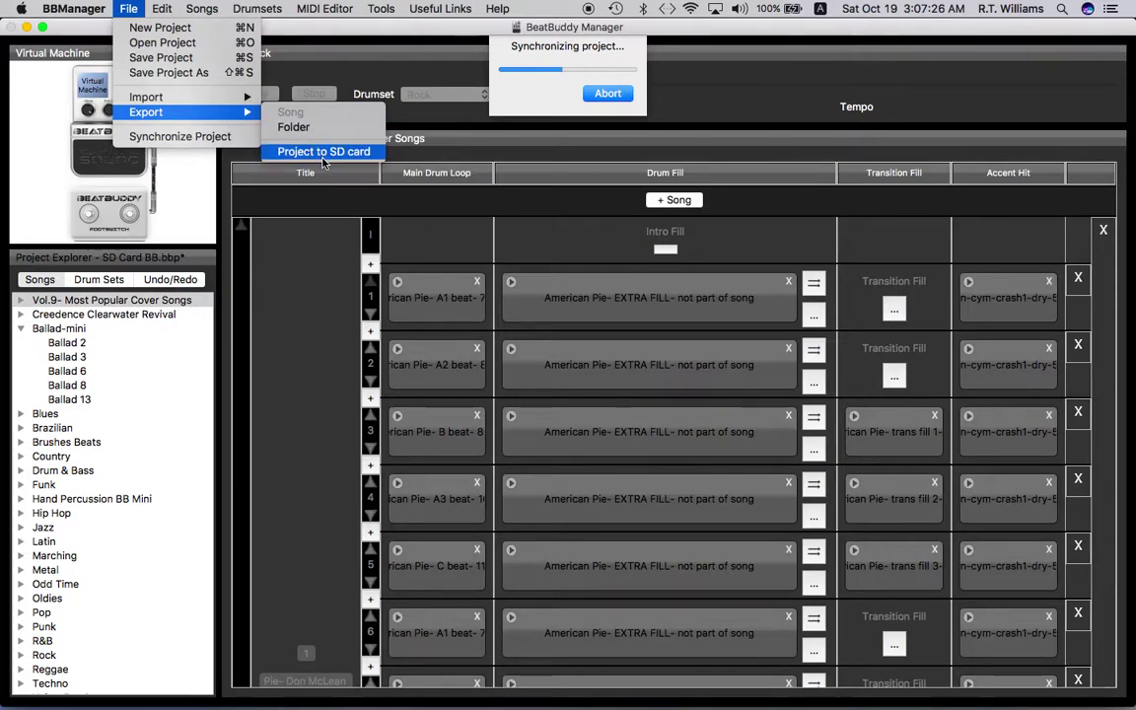
left_click_drag(685, 31, 685, 34)
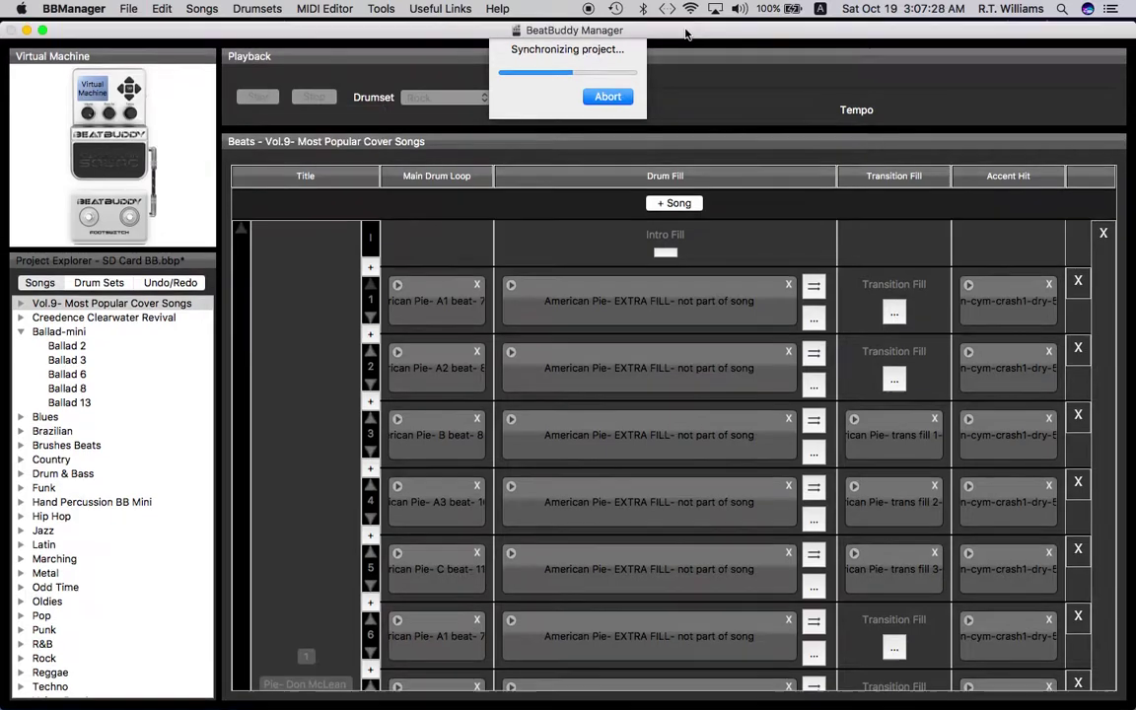